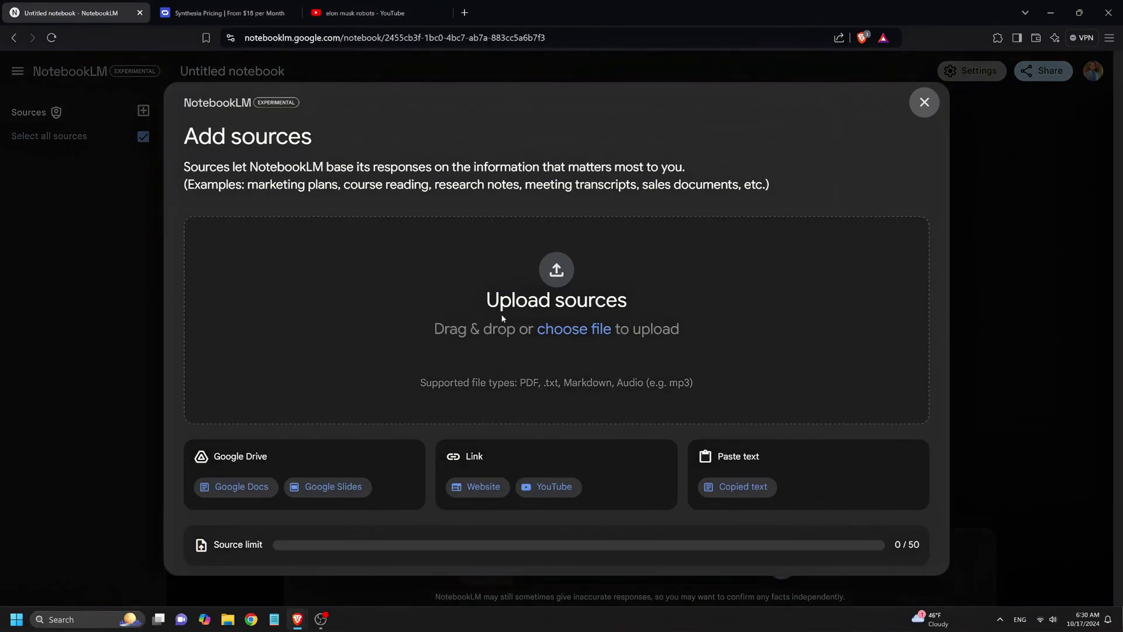
Choose YouTube as the new source type in NotebookLM's Add sources dialog.
click(554, 487)
Copy the Tesla Bot Gen 2 video's YouTube share link and go back to the notebook.
click(419, 17)
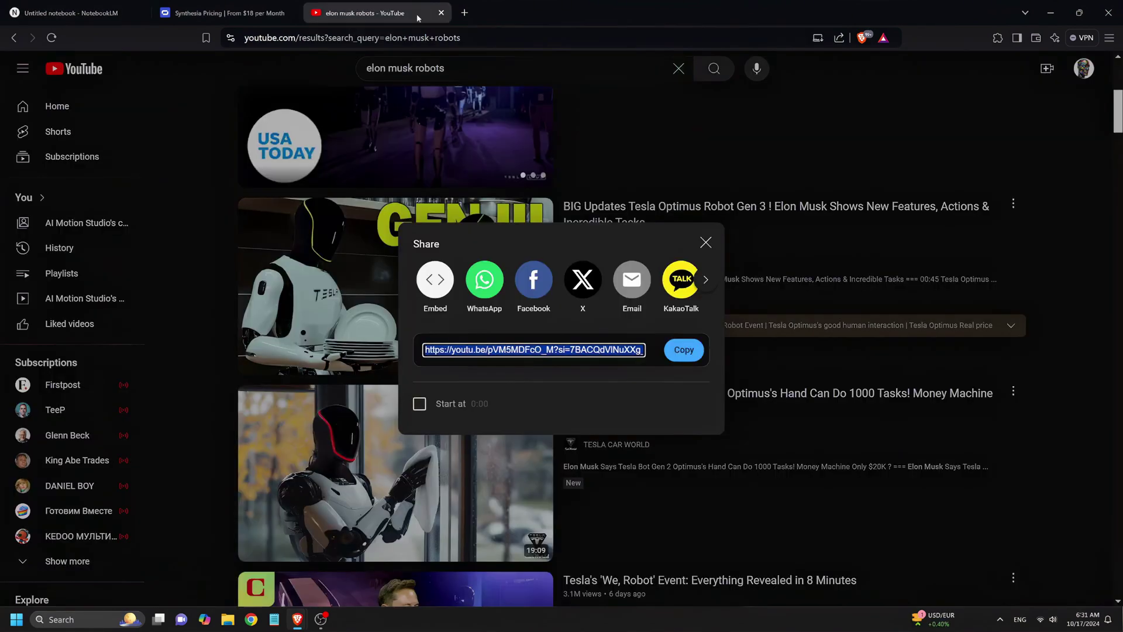
click(705, 242)
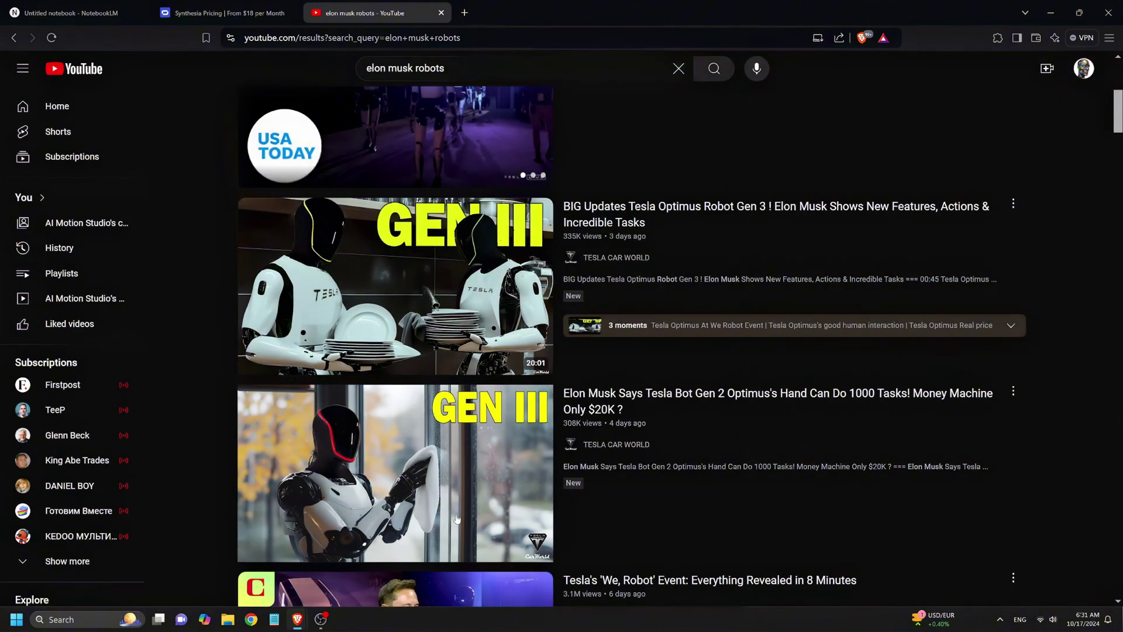
mouse_move(489, 512)
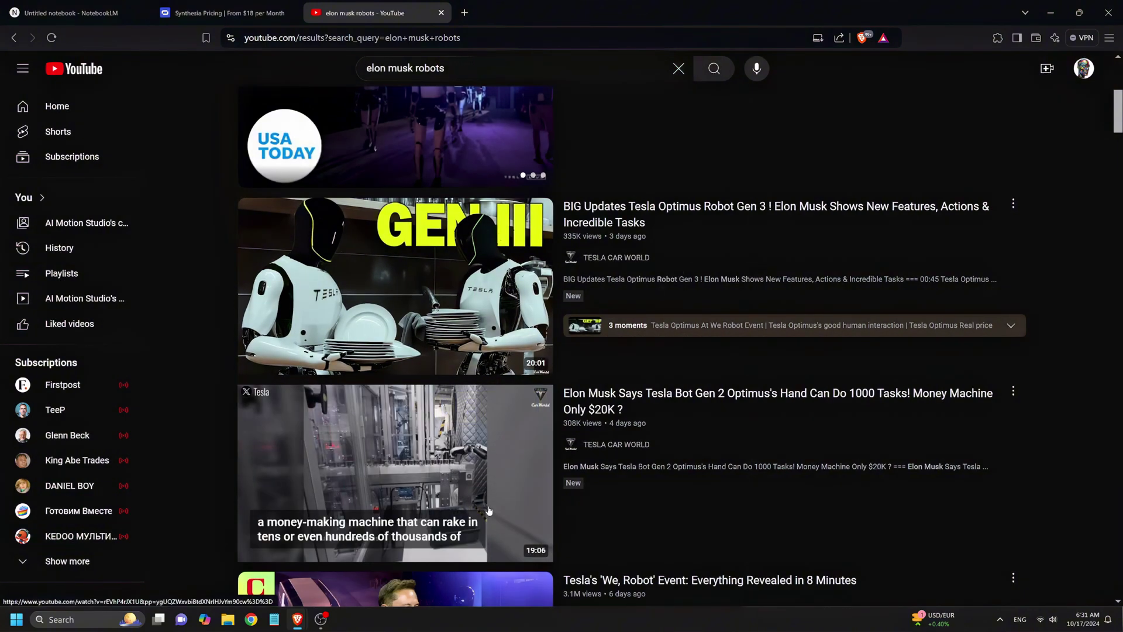
scroll(488, 511, down, 2)
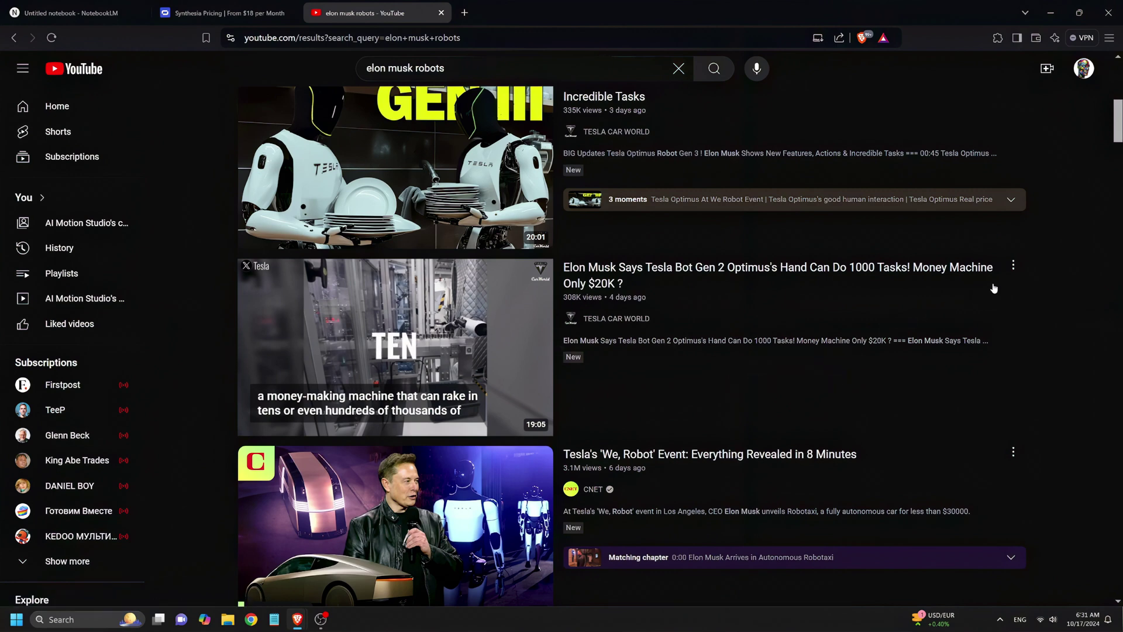
click(1013, 265)
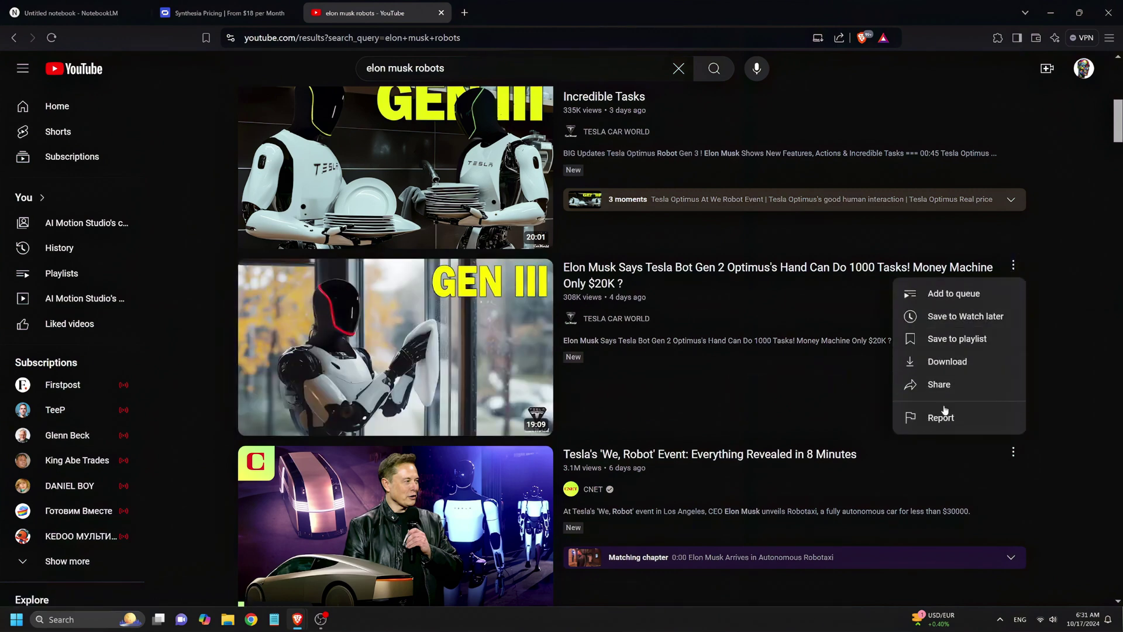
click(946, 384)
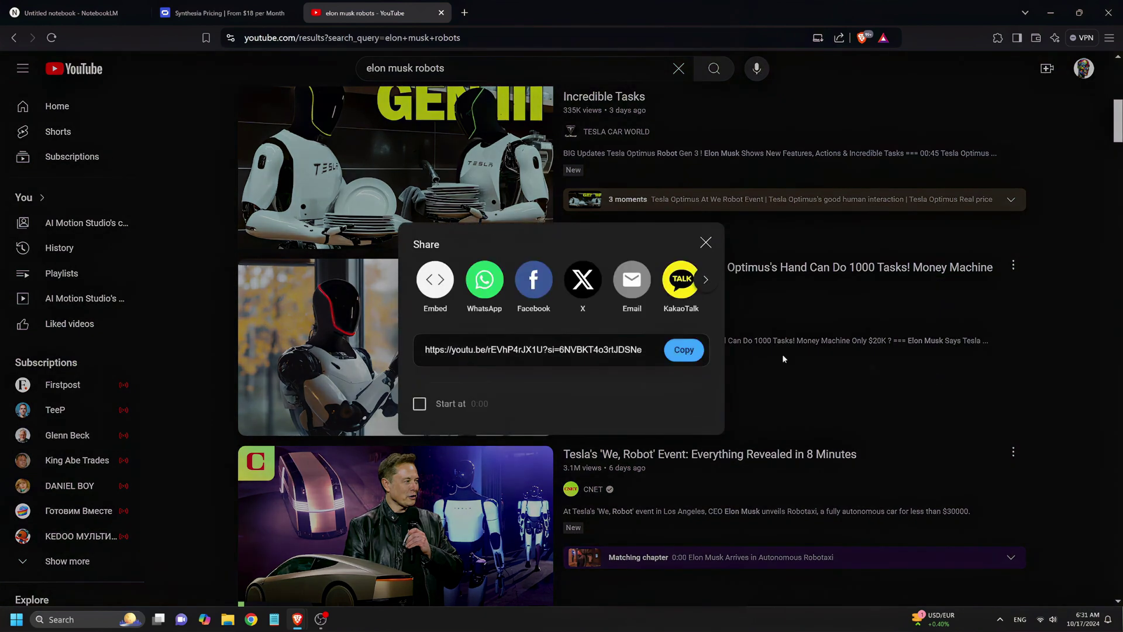
click(685, 350)
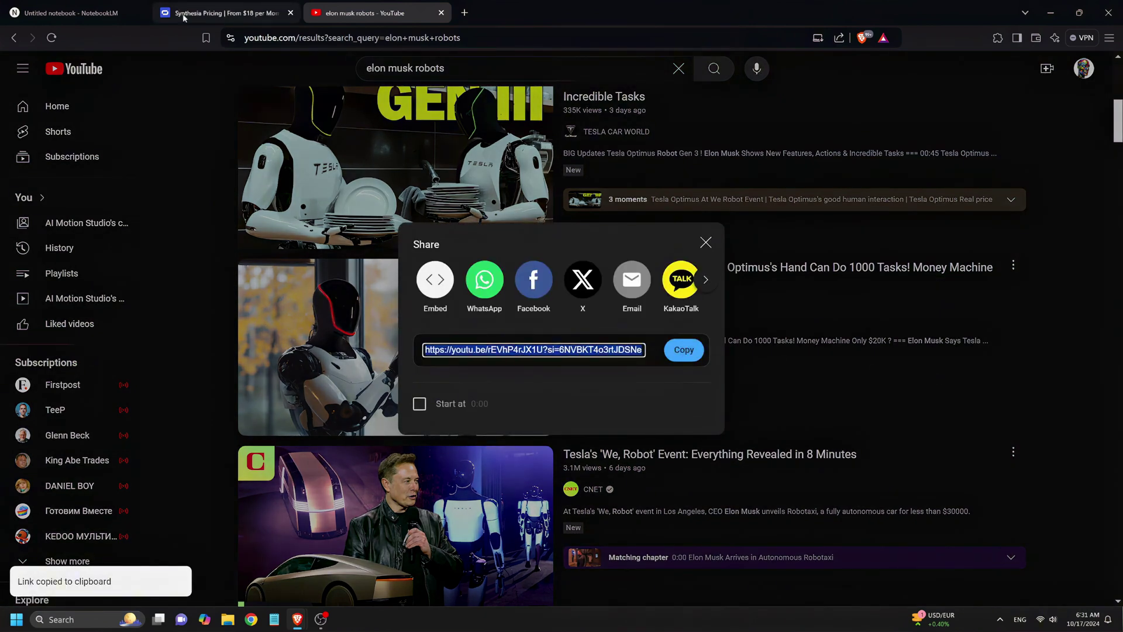
click(83, 19)
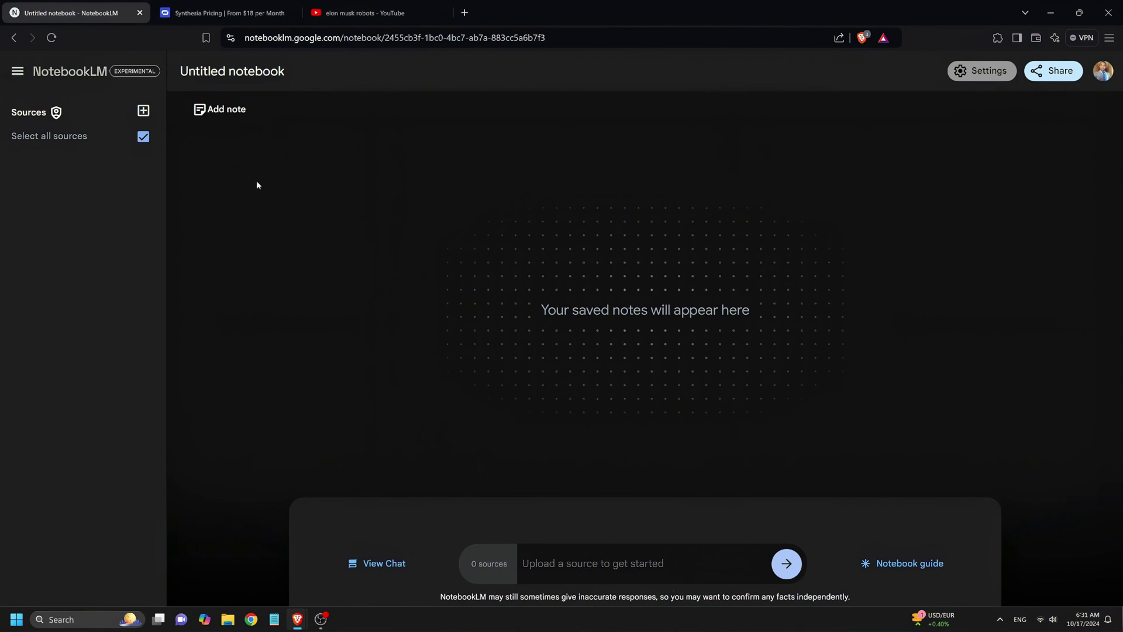
Paste the Tesla Bot Gen 2 link as a YouTube source and insert it into the notebook.
click(141, 114)
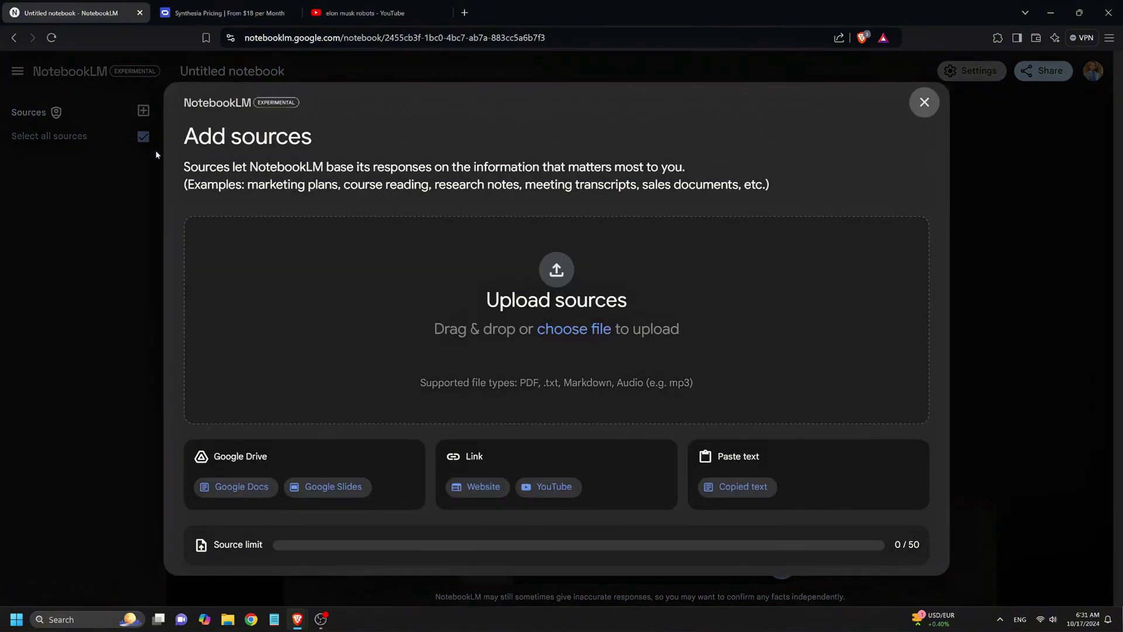
click(550, 492)
click(561, 258)
key(ctrl+v)
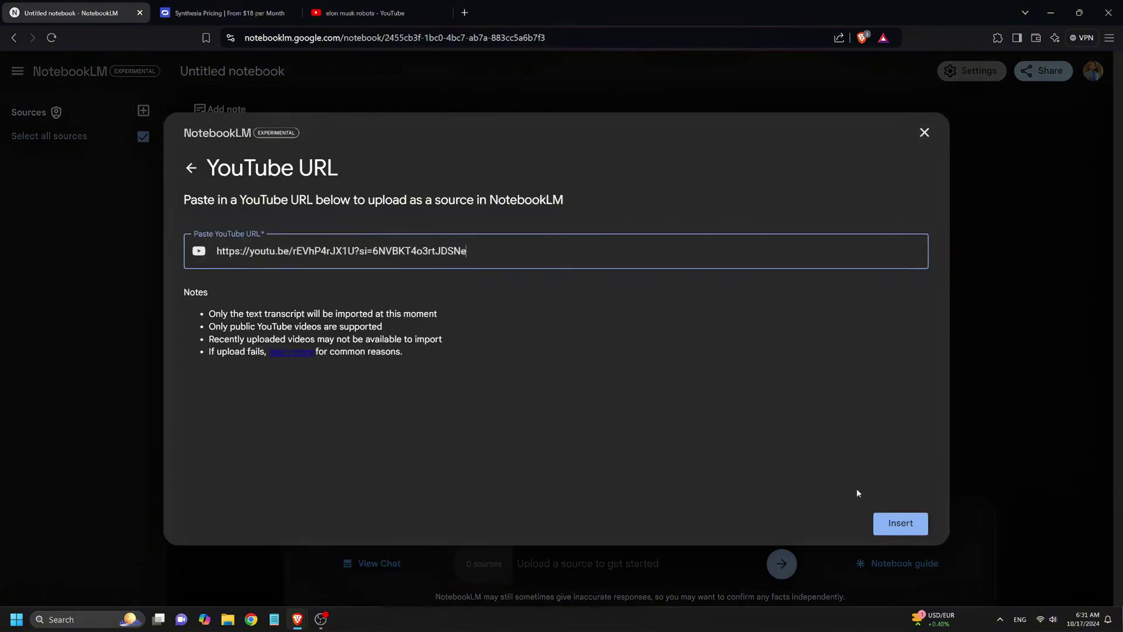
click(898, 518)
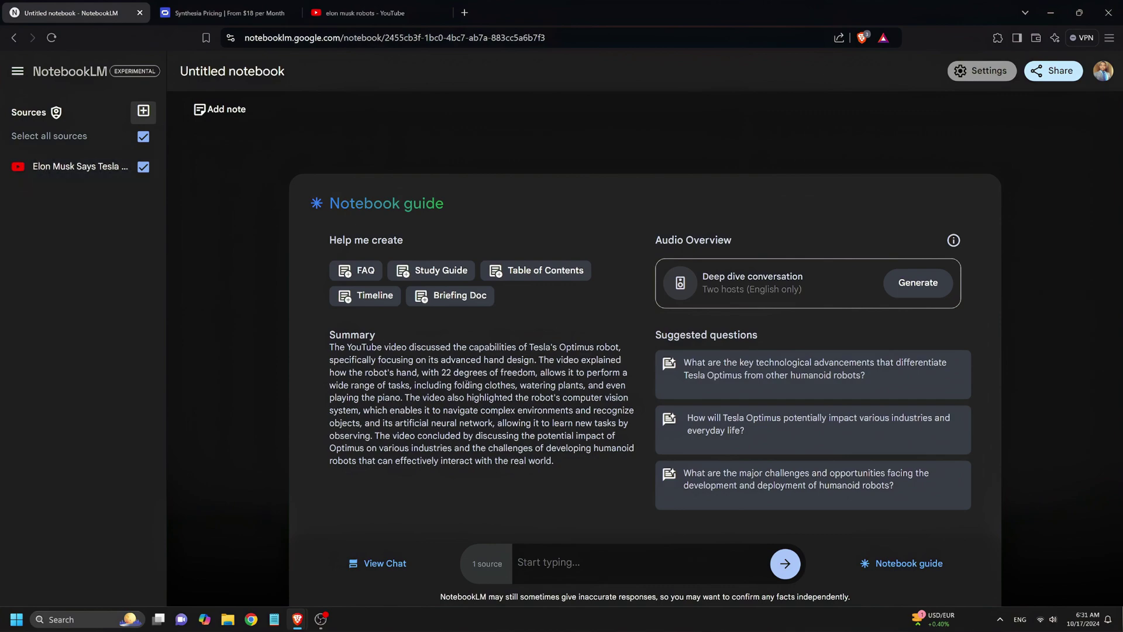
click(366, 13)
Copy the share link of the 'We, Robot' event video.
click(1013, 325)
click(930, 439)
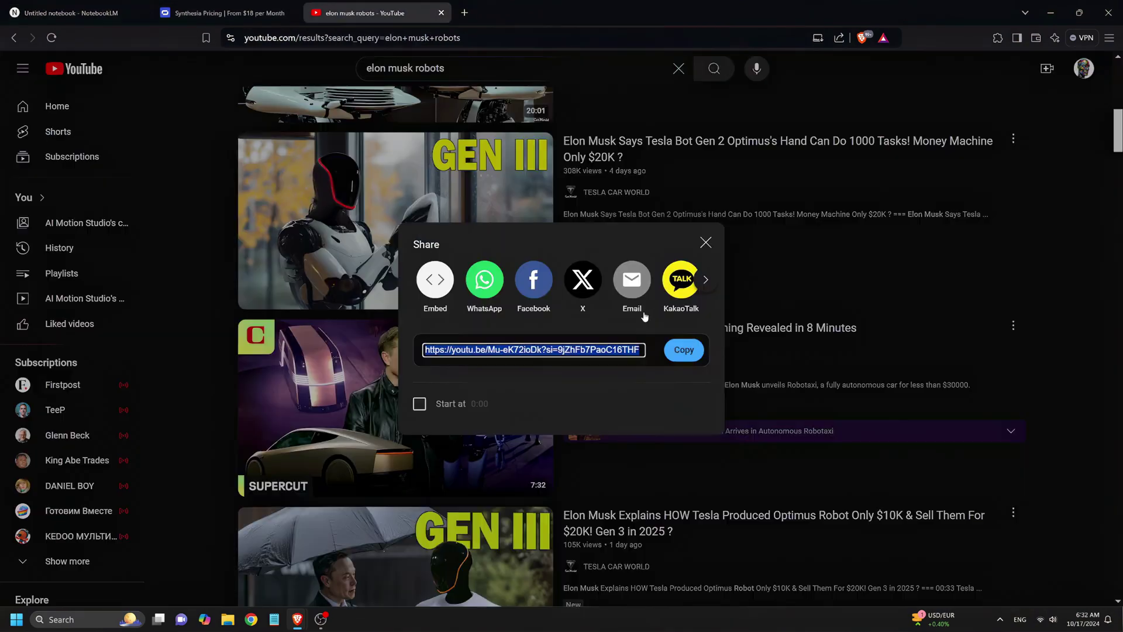
scroll(538, 363, down, 5)
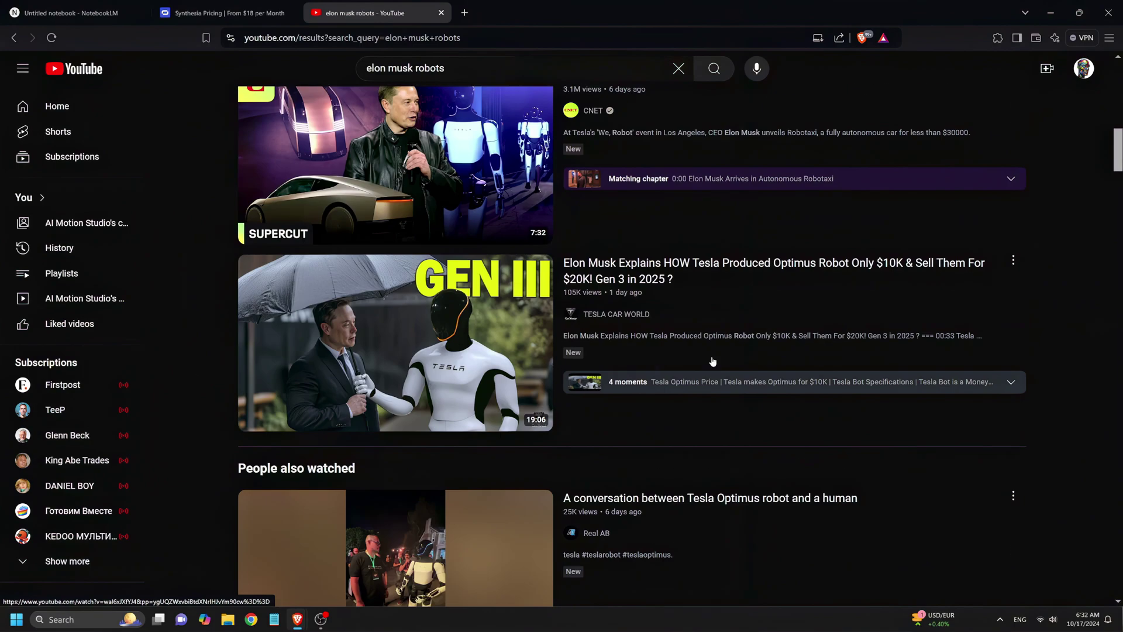
scroll(715, 359, up, 2)
Copy the Gen 3 announcement video's link and pick the robots-and-Robotaxi video next.
click(1013, 324)
click(968, 437)
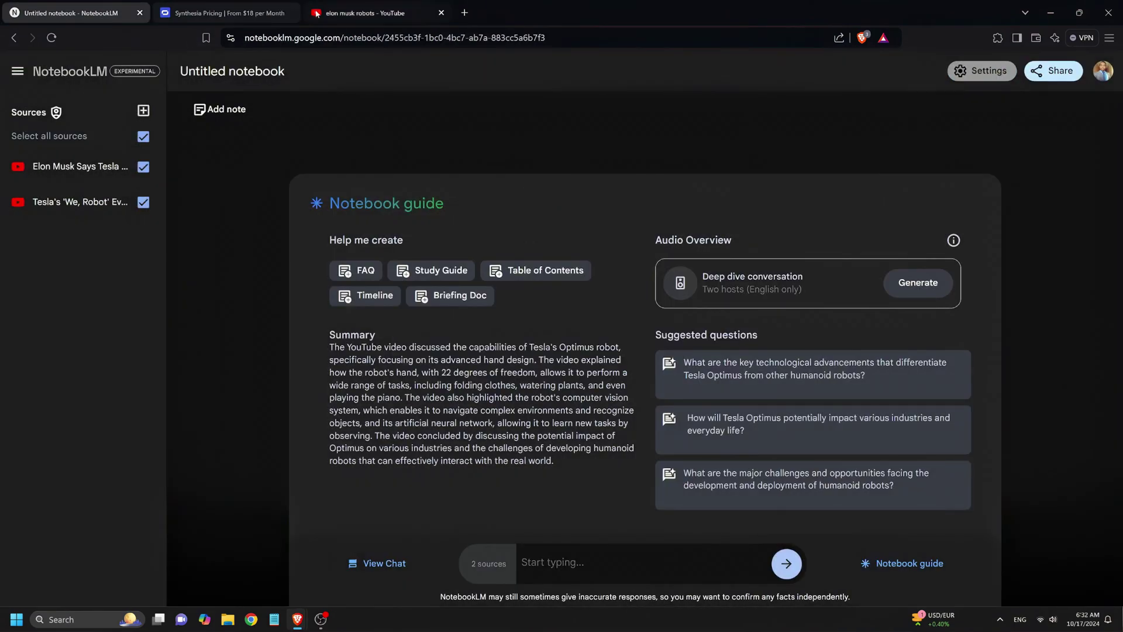
click(316, 14)
scroll(760, 321, up, 3)
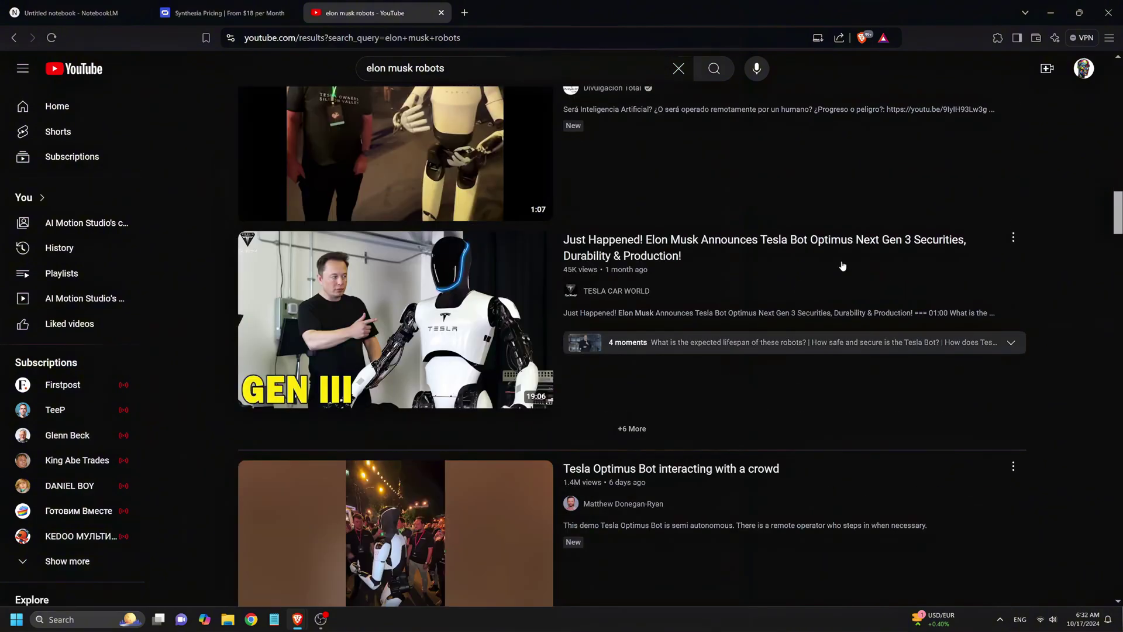
click(1013, 237)
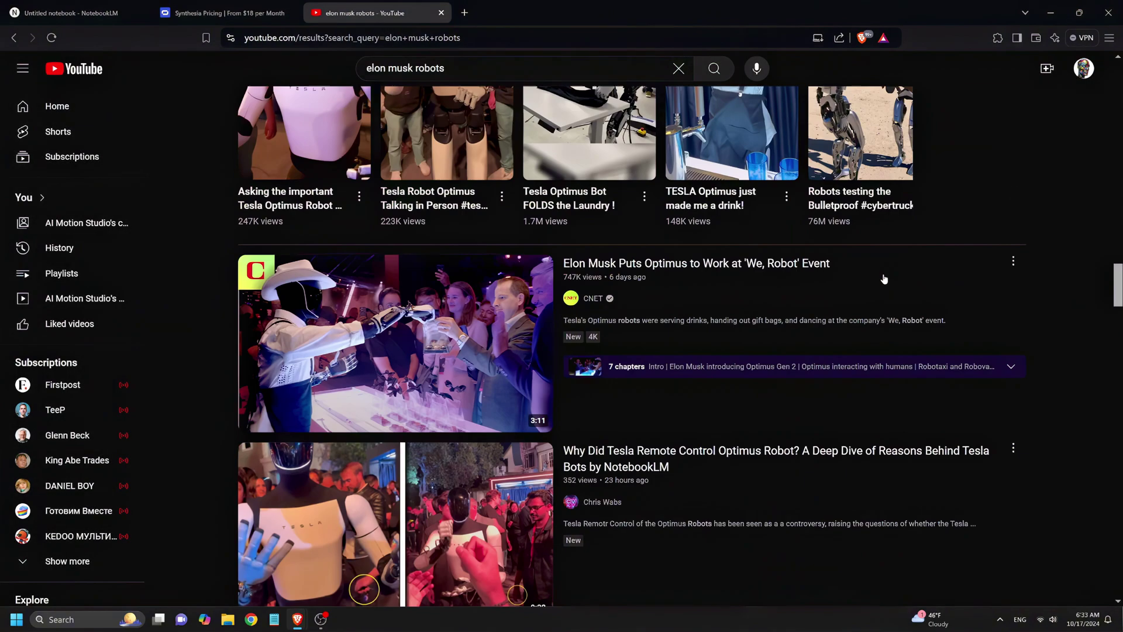
scroll(889, 282, down, 1)
scroll(890, 289, down, 12)
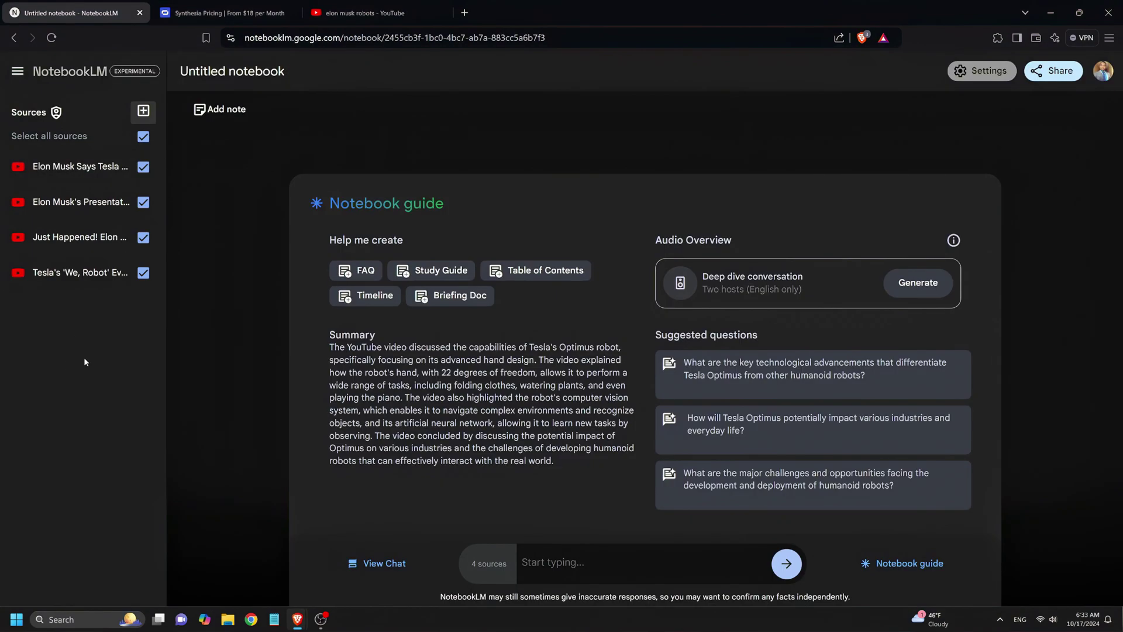
Generate and play the deep dive audio overview, then download it under a new file name.
click(918, 283)
click(679, 286)
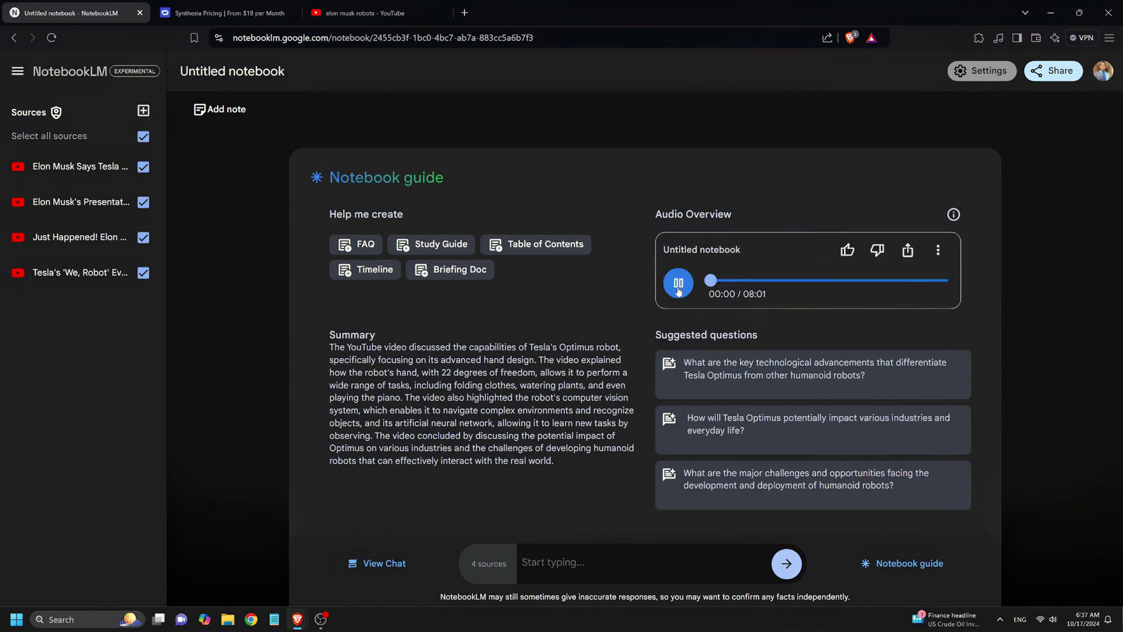
click(938, 249)
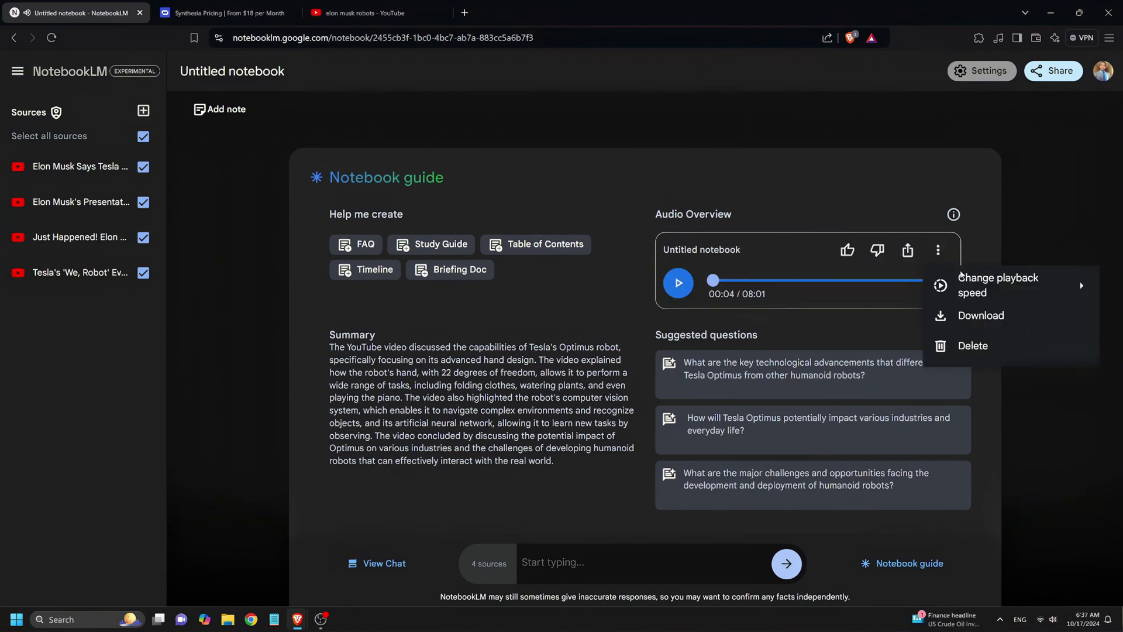
click(986, 314)
click(224, 483)
text(Tex)
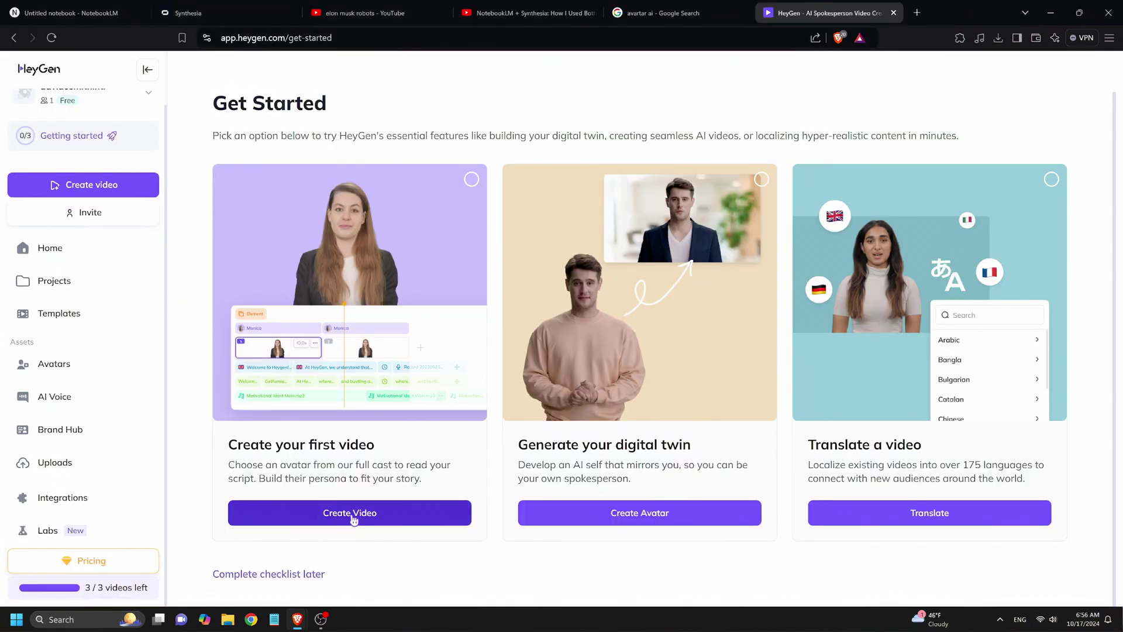
click(351, 514)
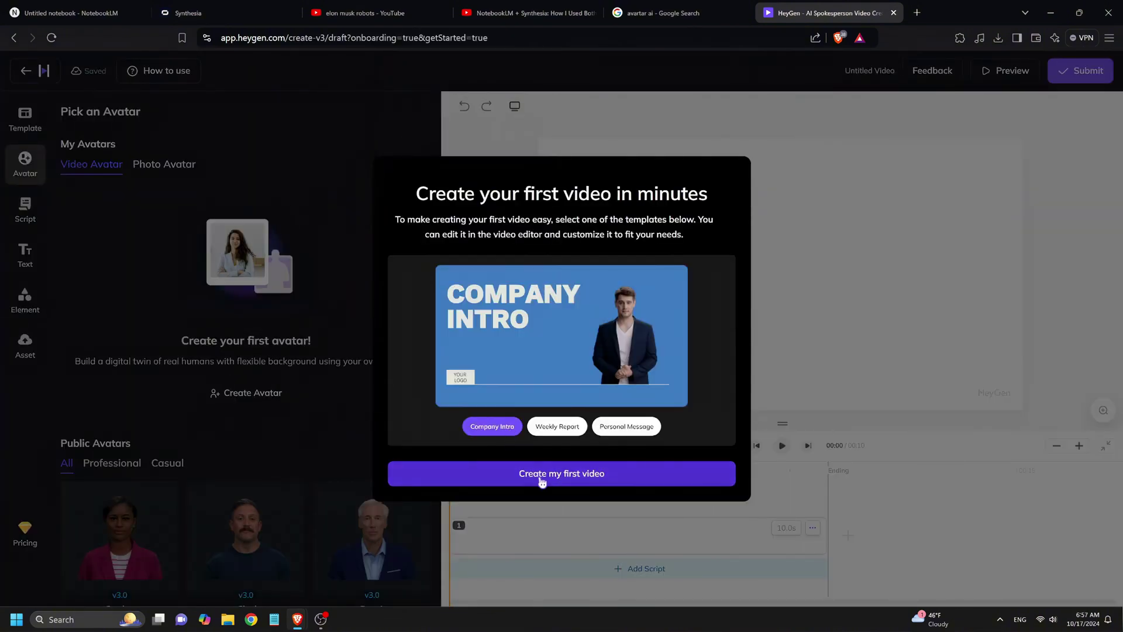
Start from the Company Intro template and delete its title, logo box and horizontal line.
click(539, 478)
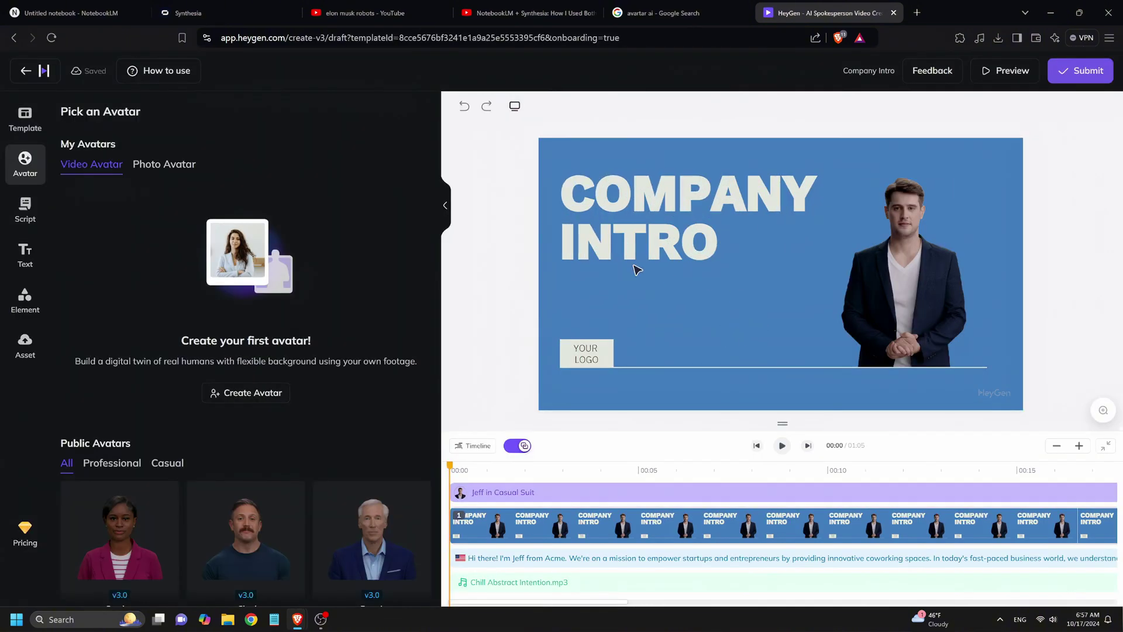
click(621, 192)
key(Delete)
click(585, 353)
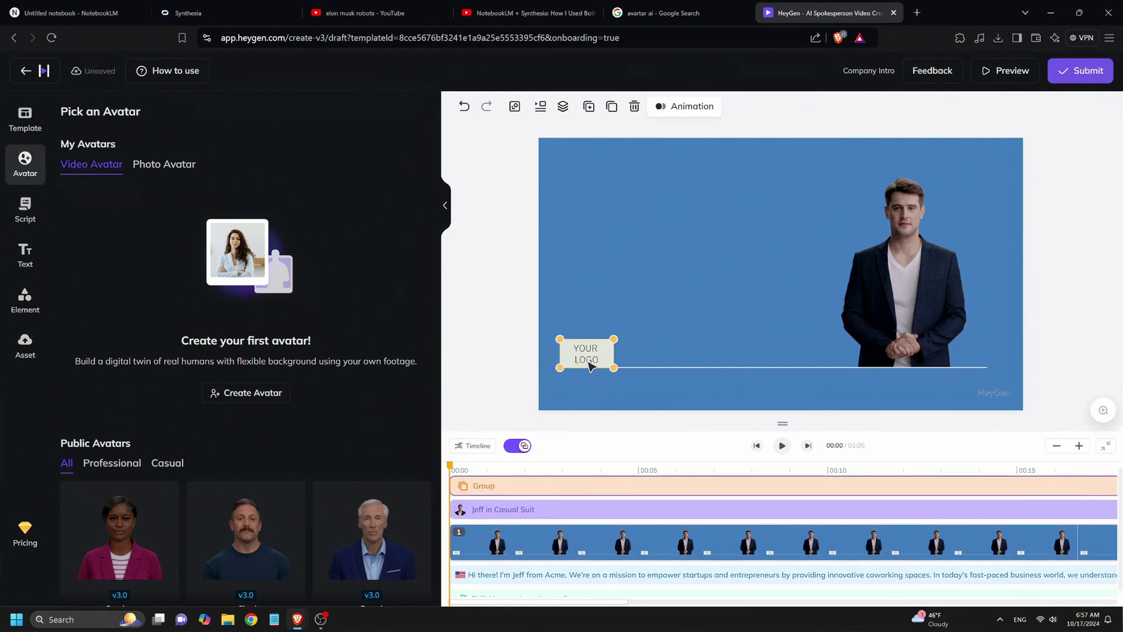
key(Delete)
click(647, 367)
key(Delete)
Enlarge the avatar, set the background colour to green, and preview the scene.
click(874, 321)
drag(872, 367, 815, 402)
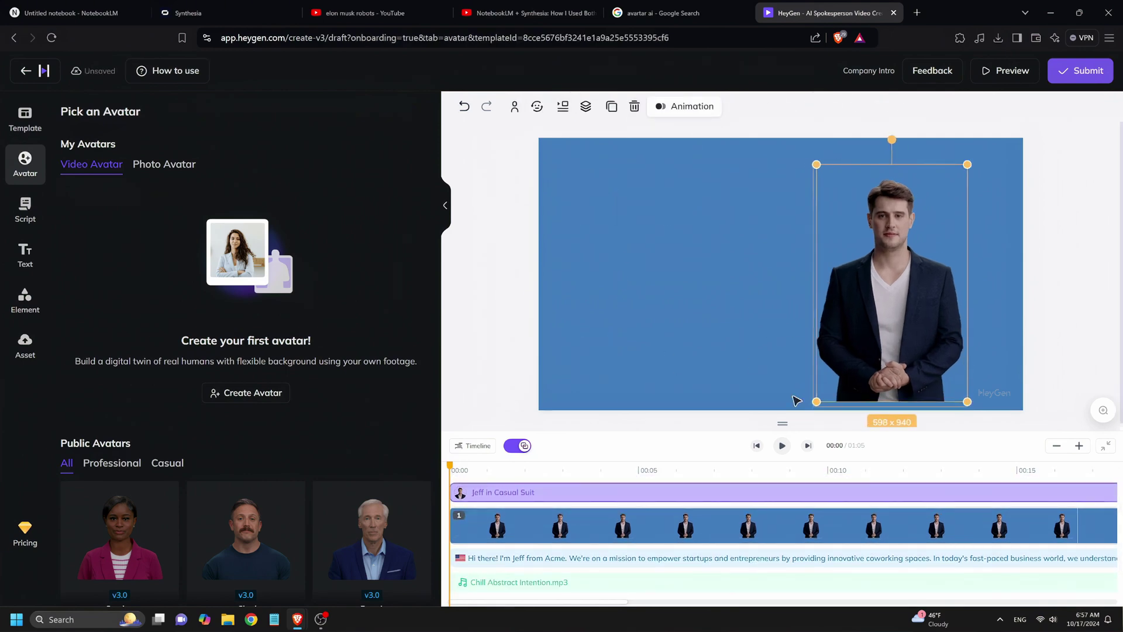
click(714, 321)
click(537, 105)
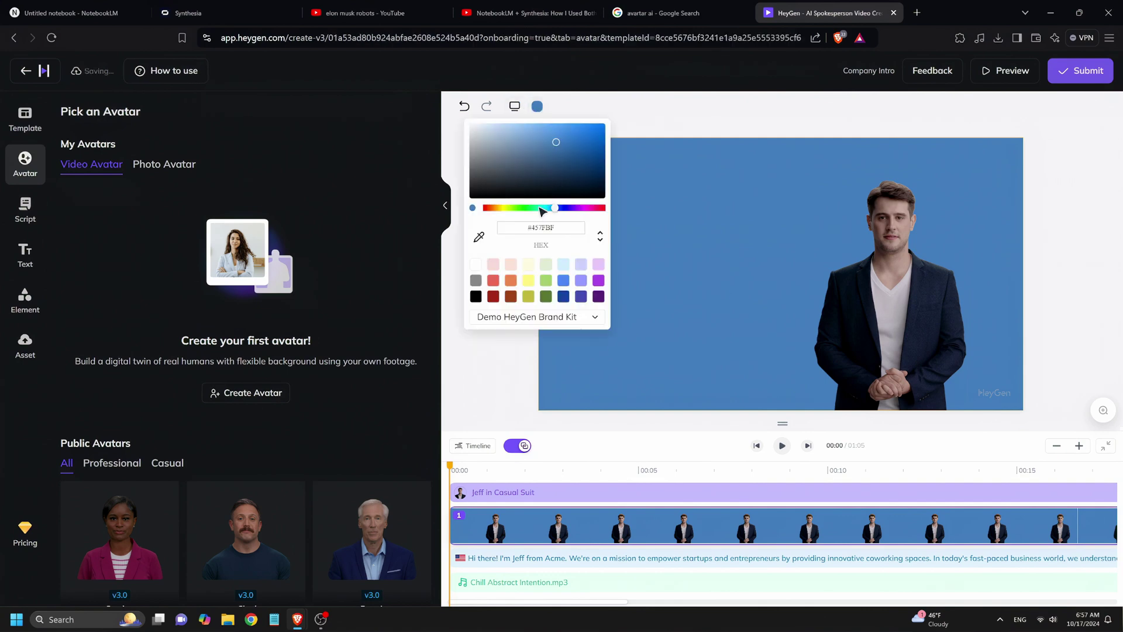
click(545, 297)
click(500, 365)
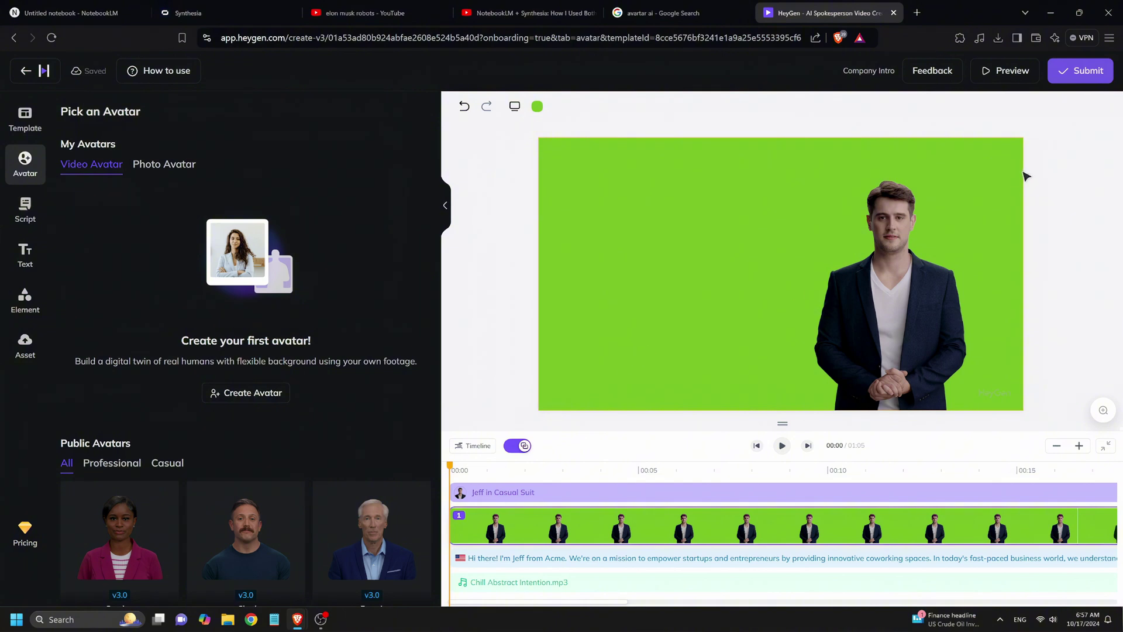
click(782, 446)
Replace the script with the 'Untitled notebook Tesla Robot' audio and add the Jeff in Casual Suit avatar.
click(571, 493)
key(Delete)
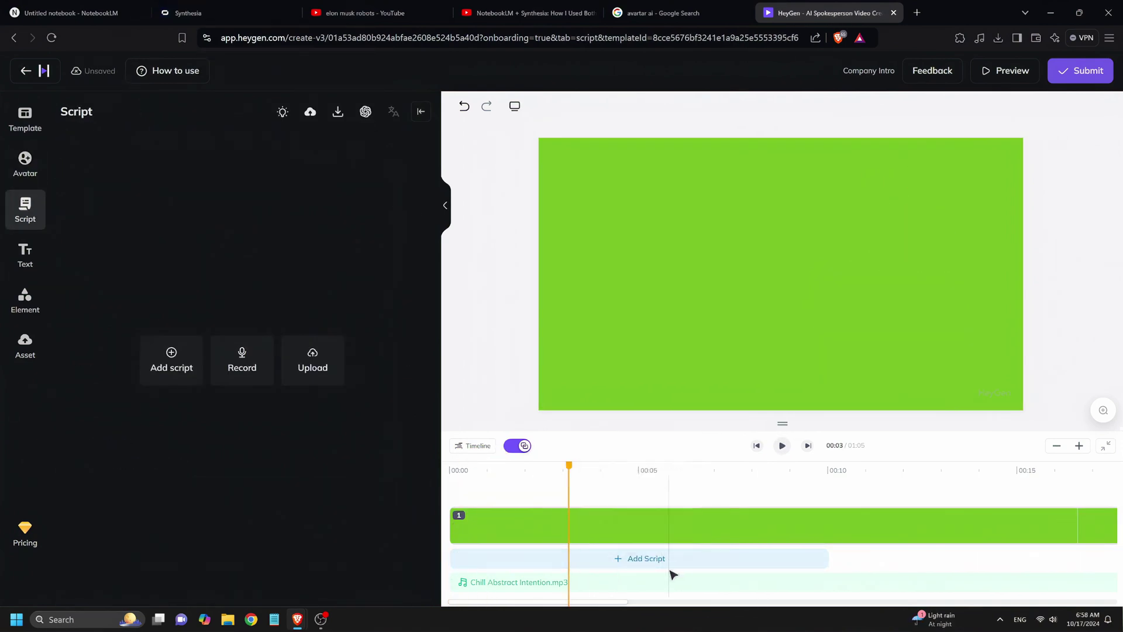
click(643, 559)
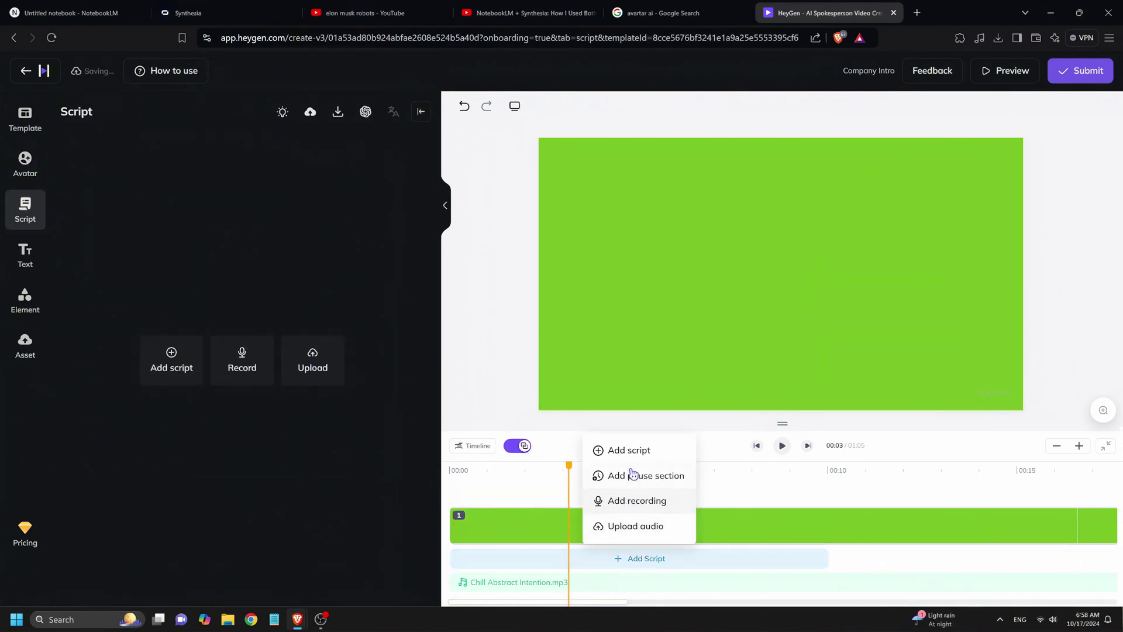
click(629, 529)
click(787, 326)
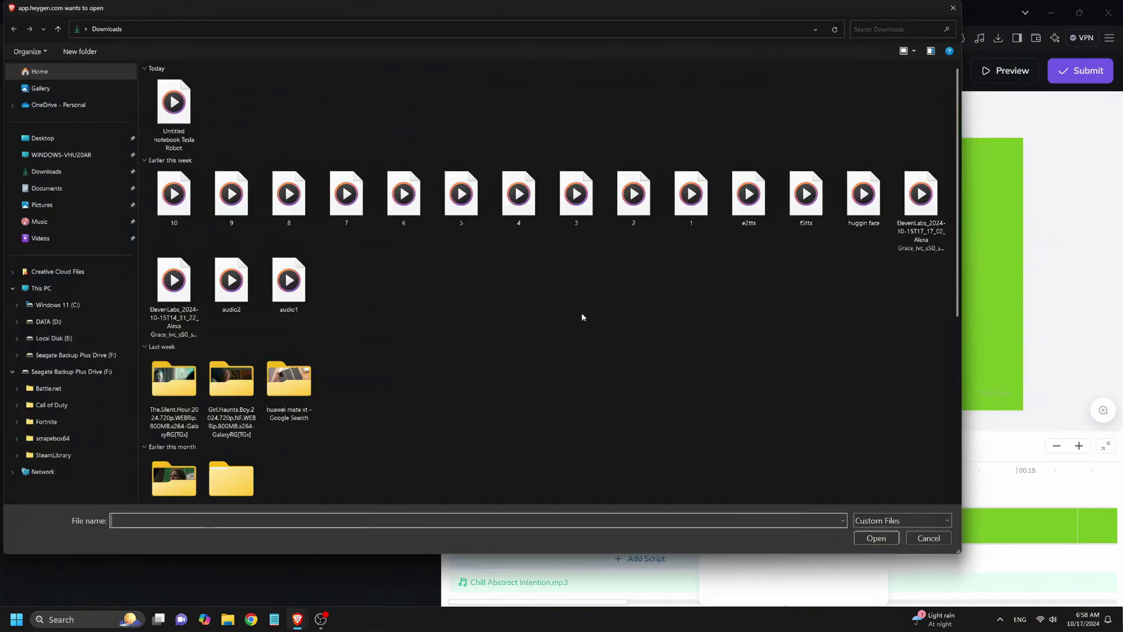
double_click(173, 101)
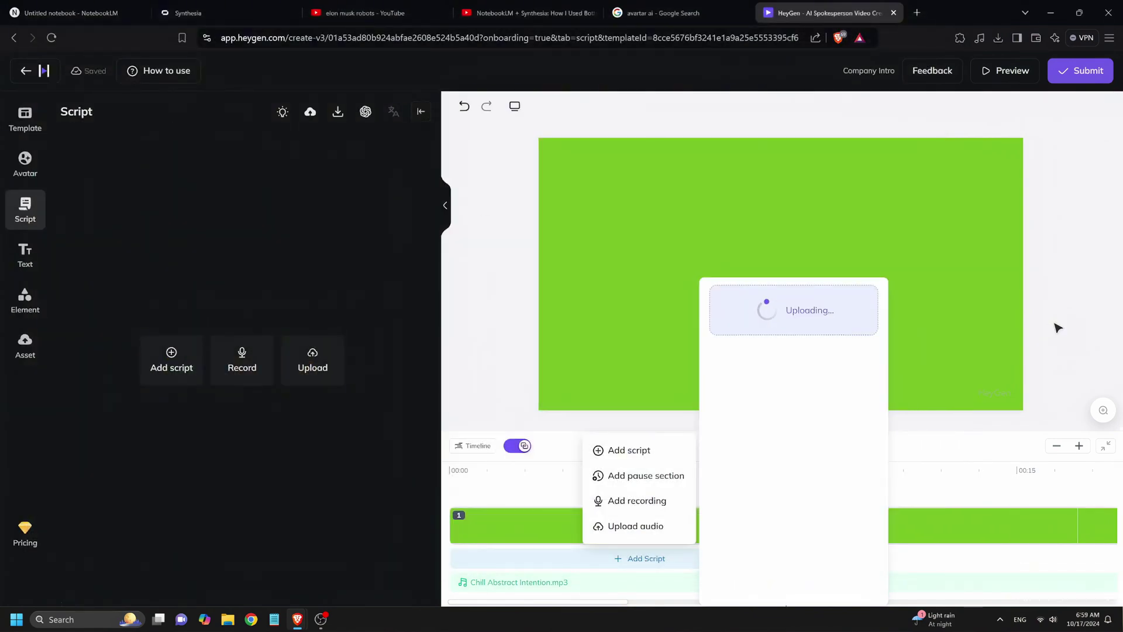
click(517, 501)
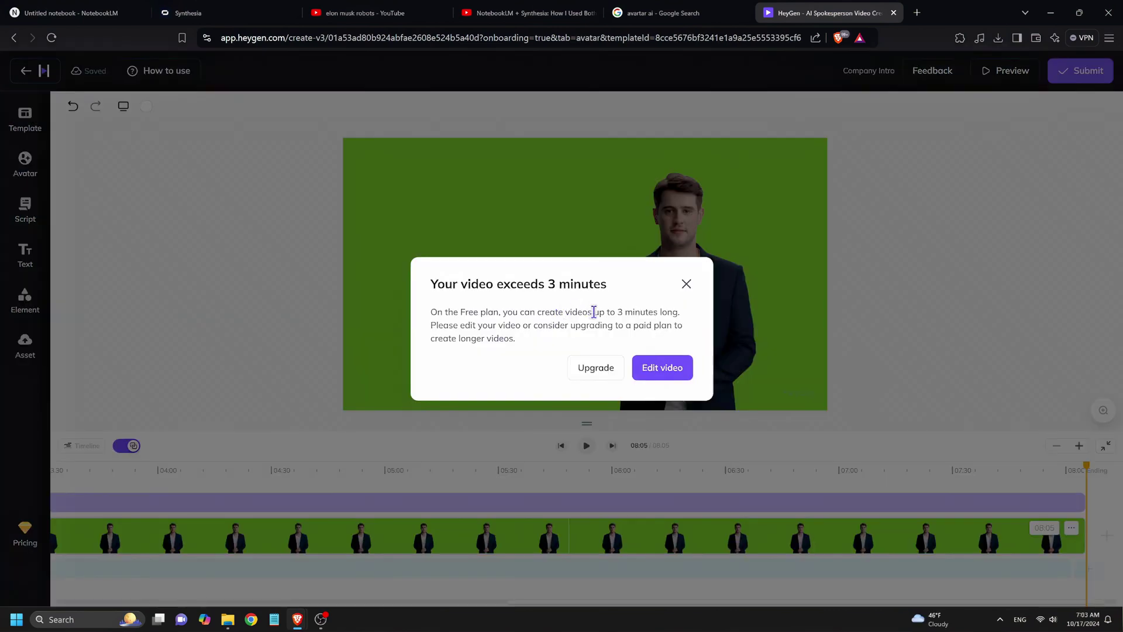
Trim the avatar clip from 04:28 to 03:00, then to 02:57, and open Submit settings.
click(658, 369)
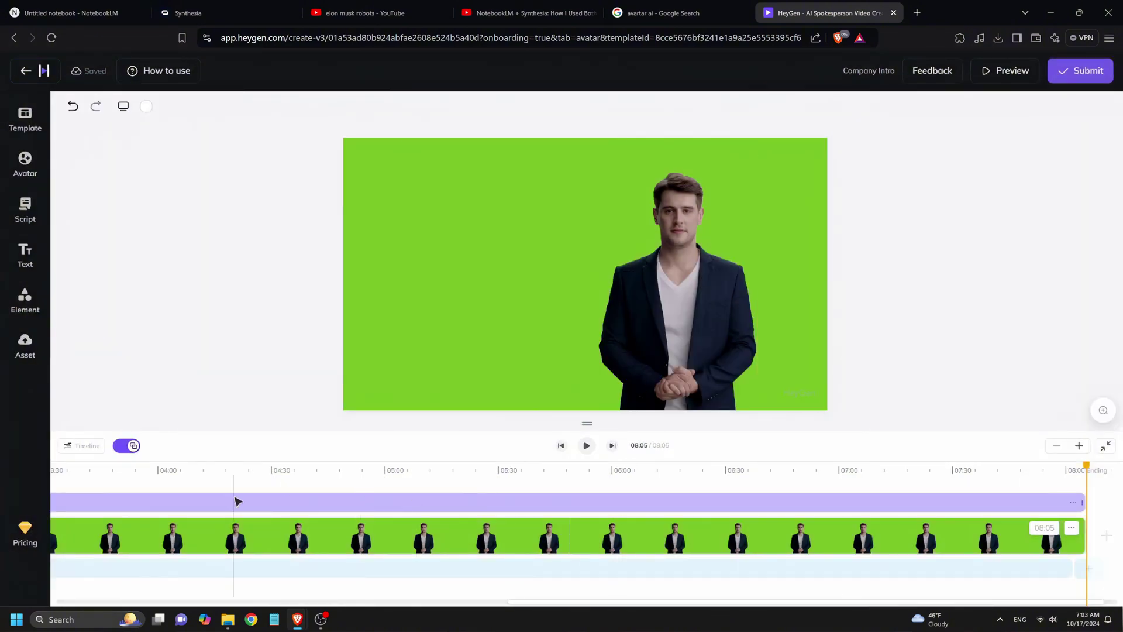
drag(1083, 535, 266, 535)
scroll(582, 517, left, 5)
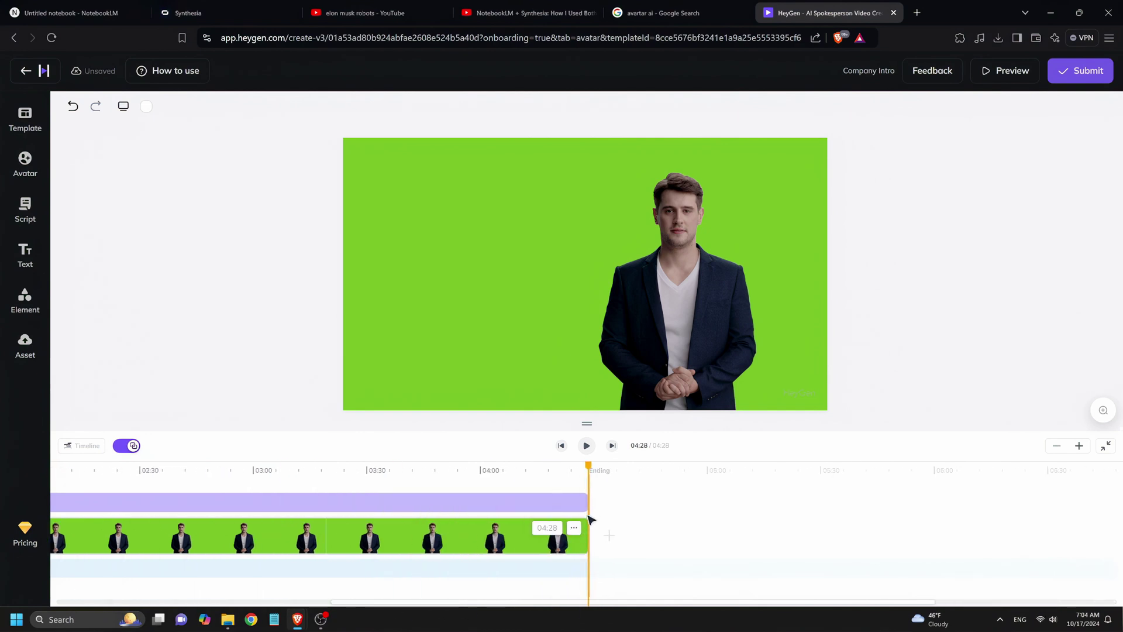
drag(590, 520, 254, 523)
scroll(294, 527, left, 5)
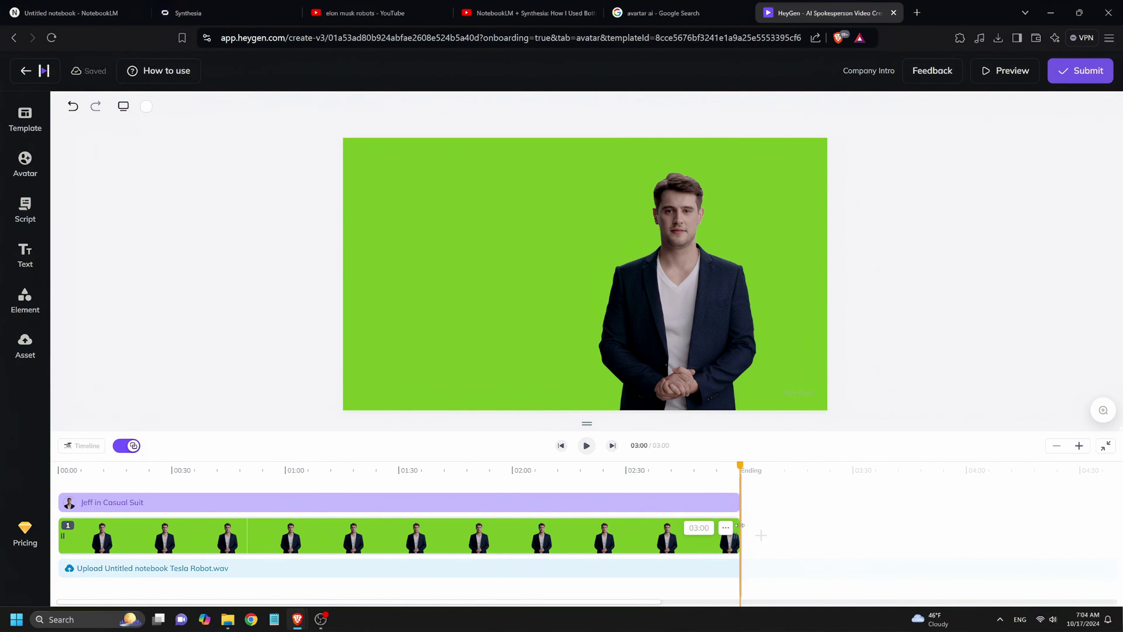
drag(730, 526, 729, 526)
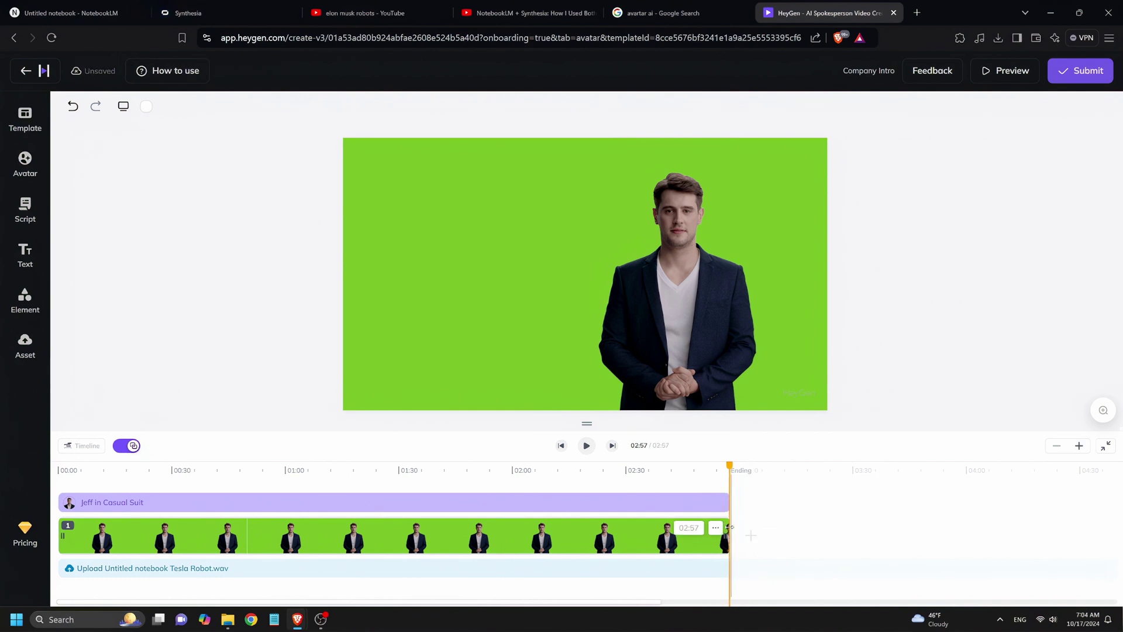
click(1080, 71)
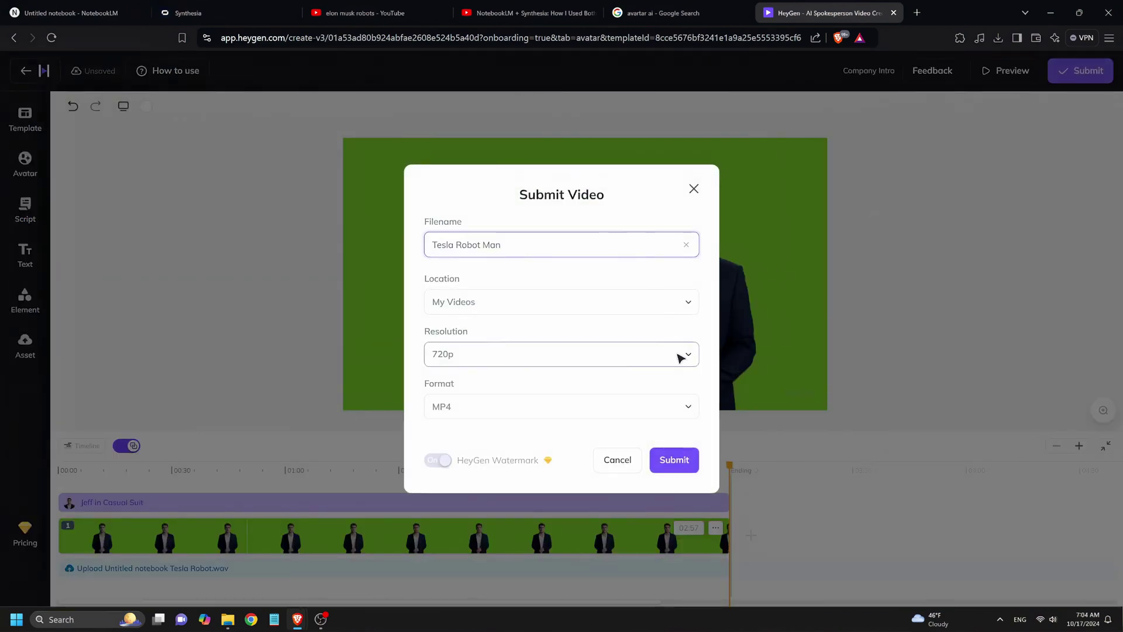
Submit Tesla Robot Man for rendering and download the original Tesla Robot WoMan video.
click(665, 457)
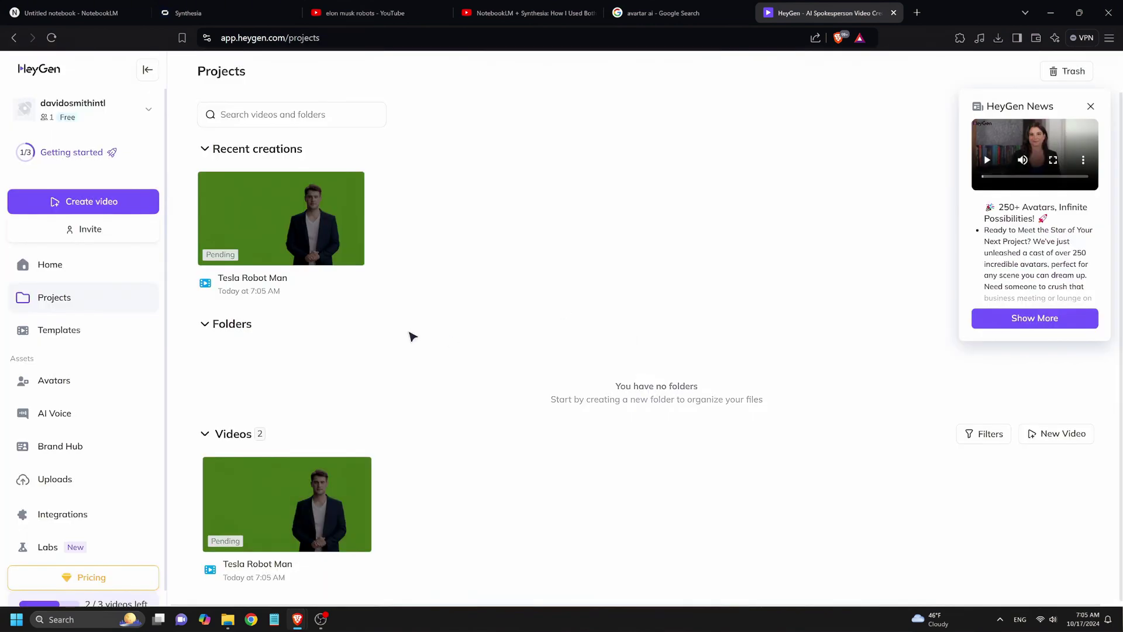
click(1090, 106)
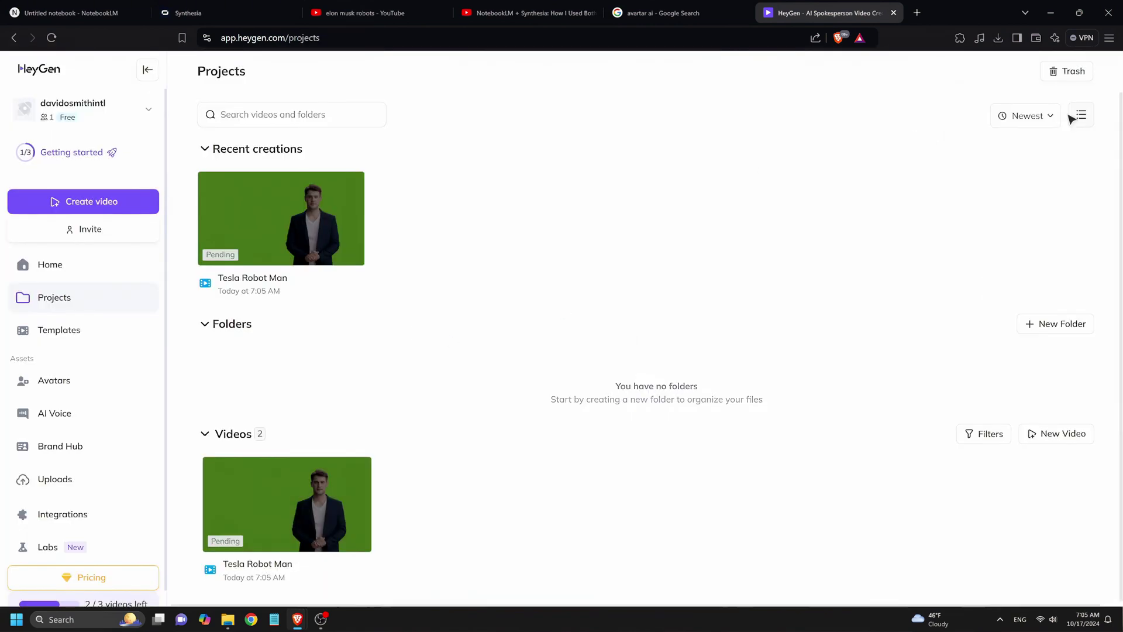
scroll(553, 366, down, 1)
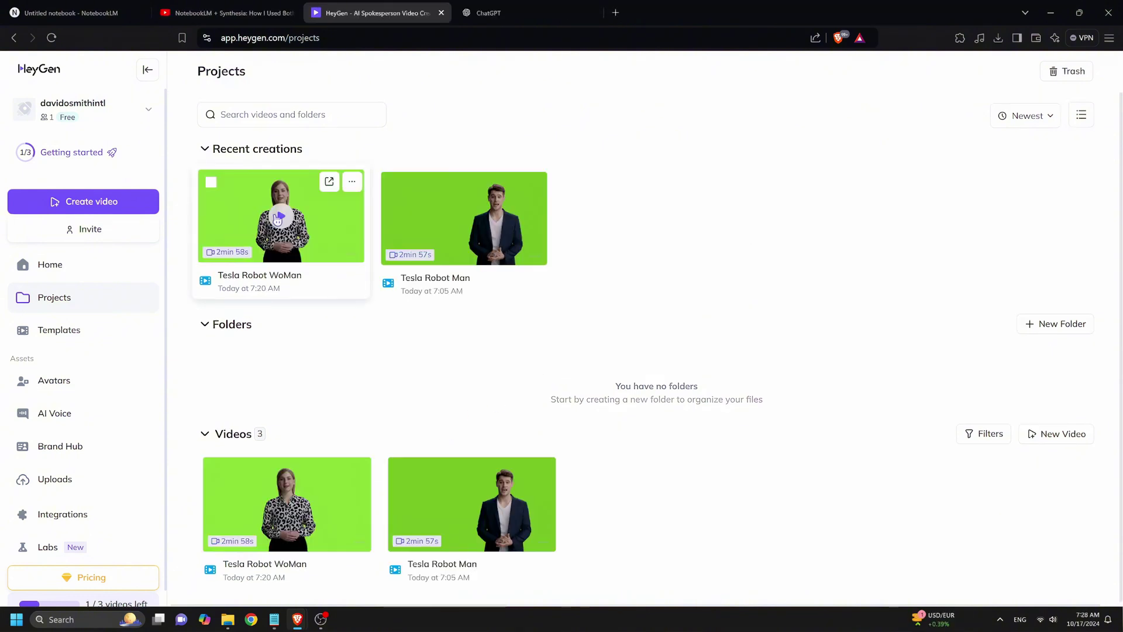
click(282, 218)
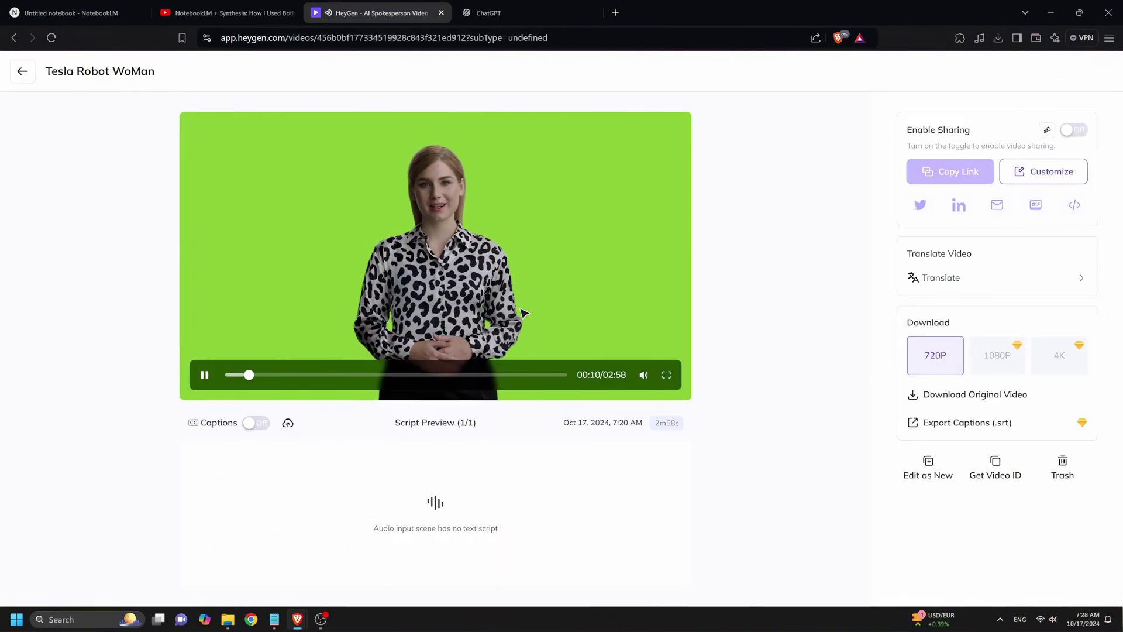
click(968, 395)
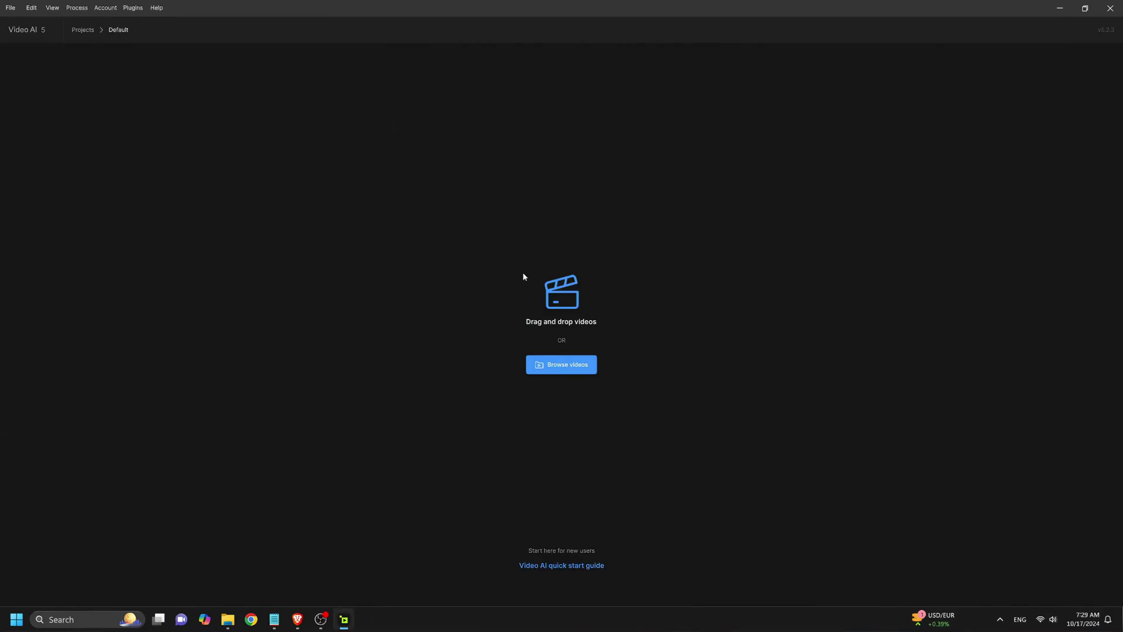
Load the Tesla Robot Man and WoMan videos from Downloads into Topaz Video AI.
click(557, 364)
click(46, 171)
click(173, 113)
shift+click(227, 136)
click(869, 438)
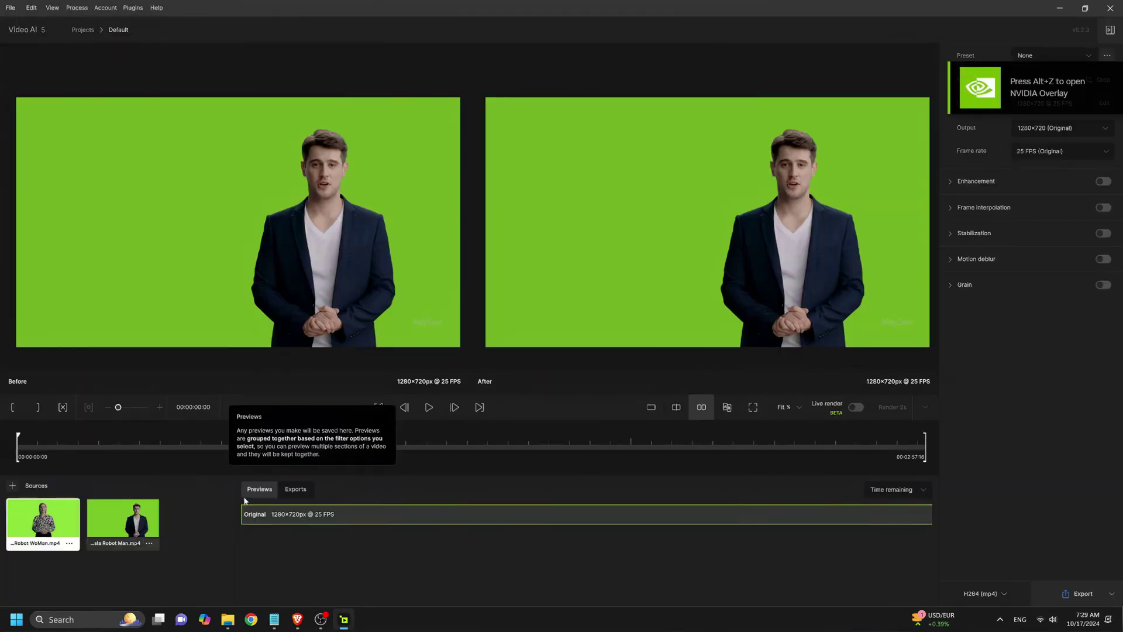
Apply the Upscale to 4K preset with the Rhea model, export both videos, and quit Topaz.
click(1053, 55)
click(1033, 257)
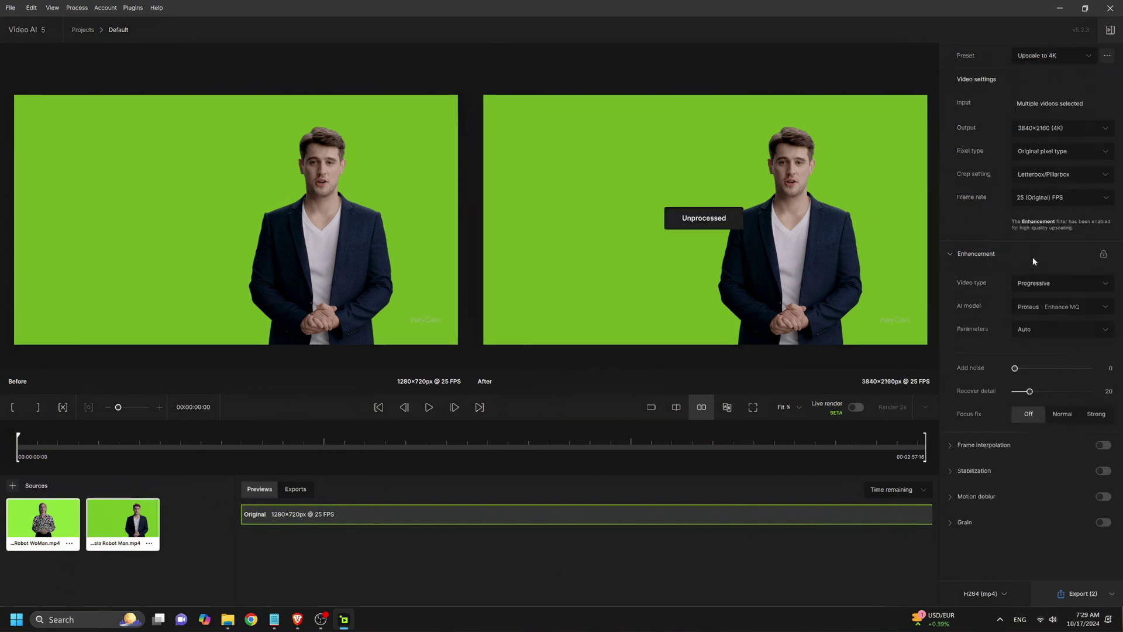
click(1053, 307)
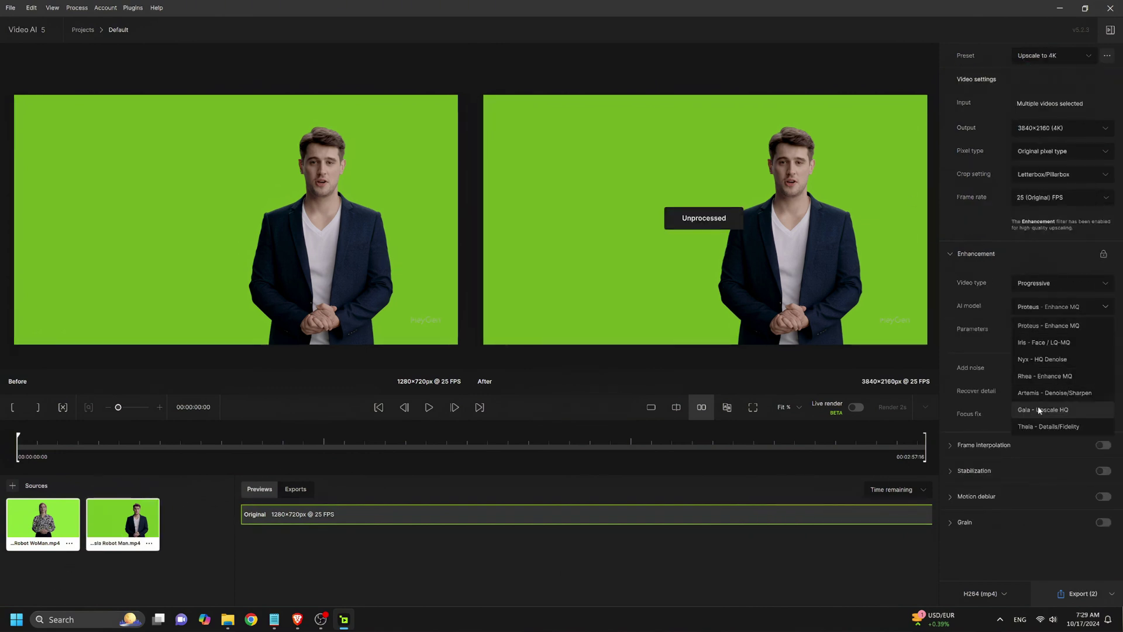
click(1030, 373)
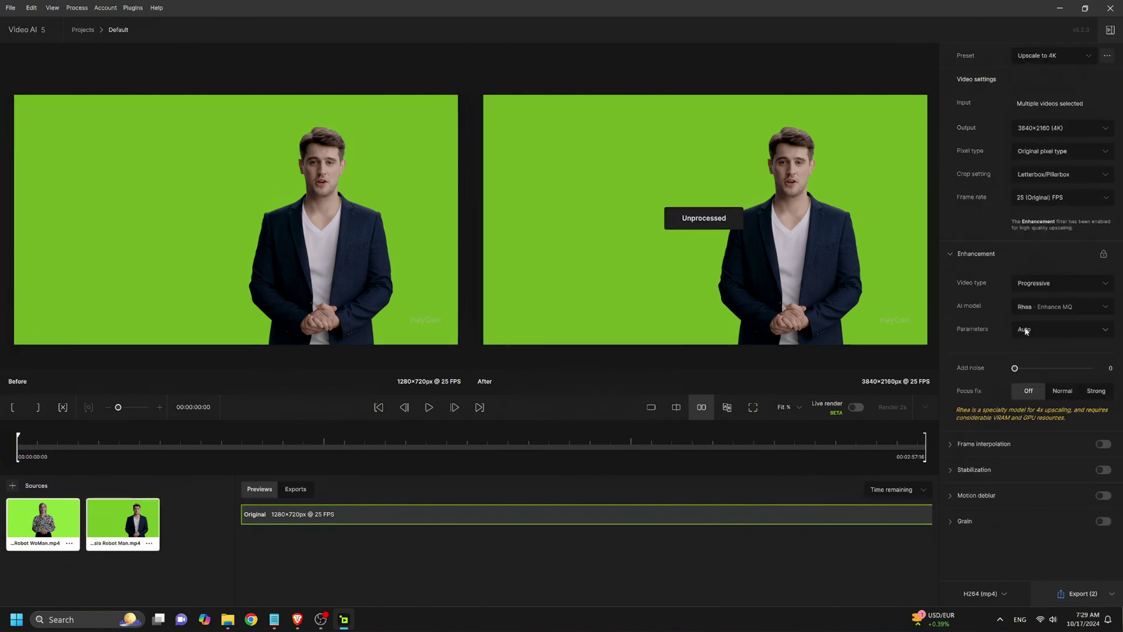
click(1078, 595)
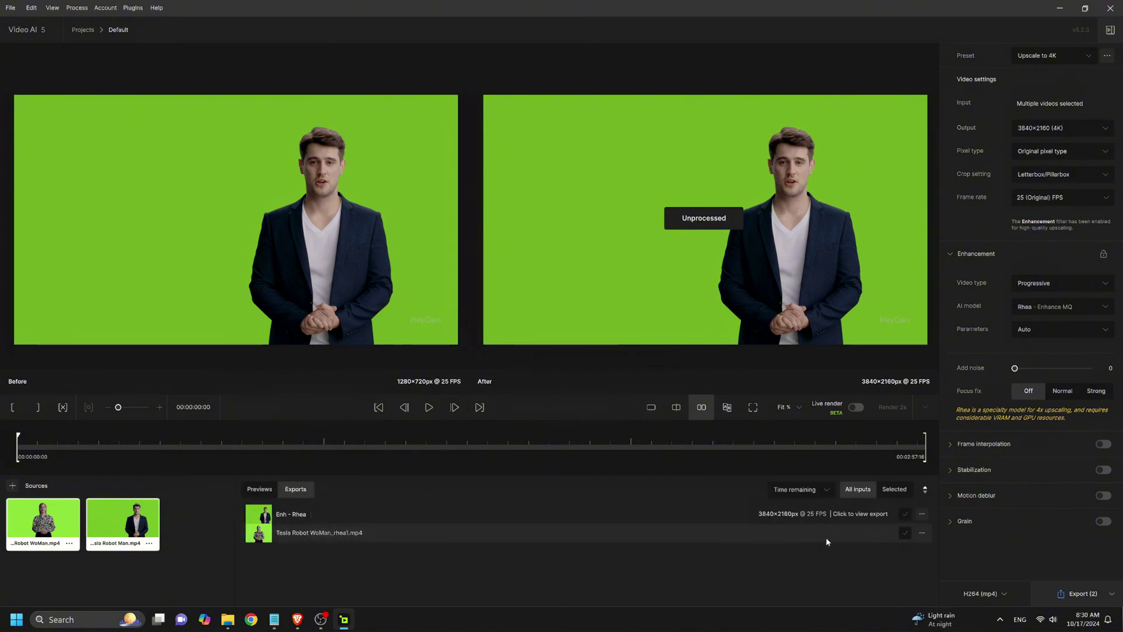
click(1109, 9)
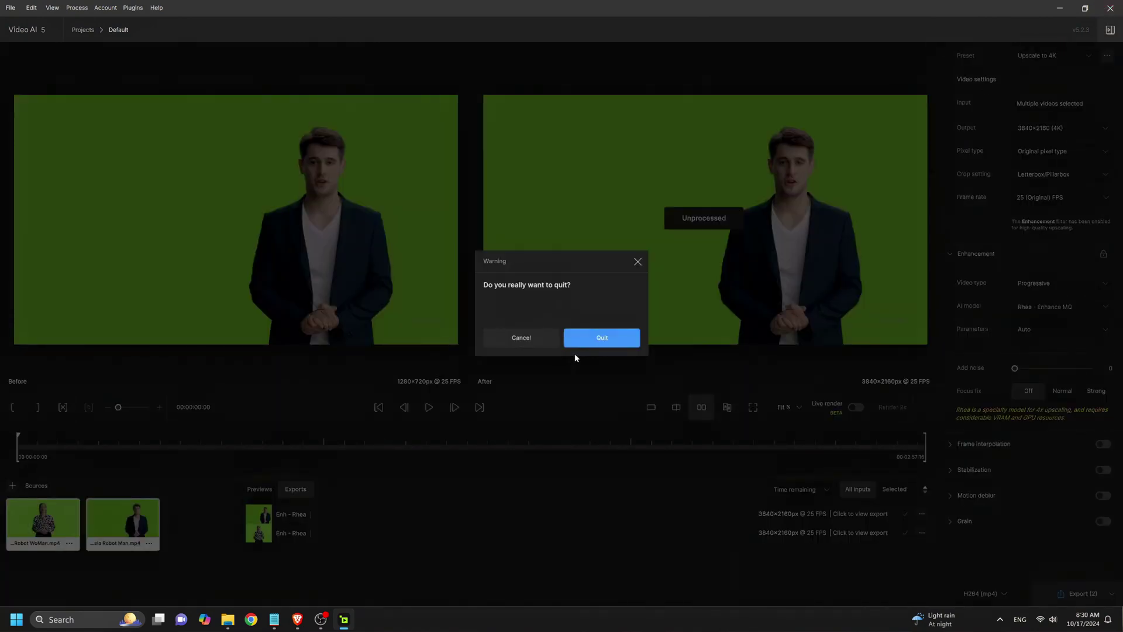
click(593, 339)
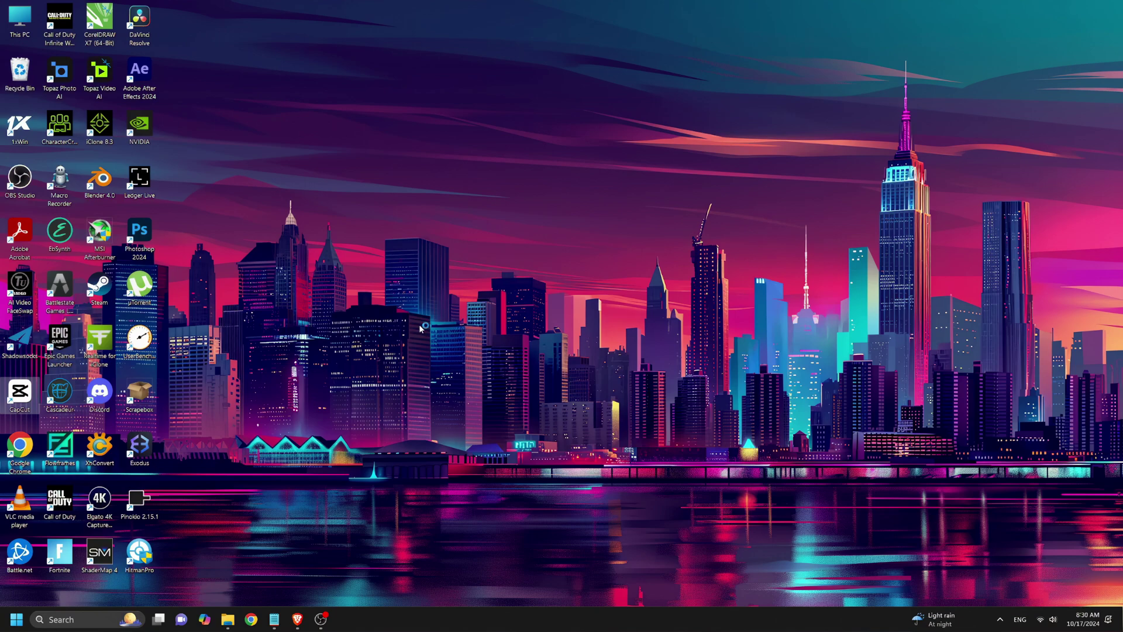
Start a new CapCut project and import both upscaled Tesla Robot rhea1 MP4 clips.
click(611, 184)
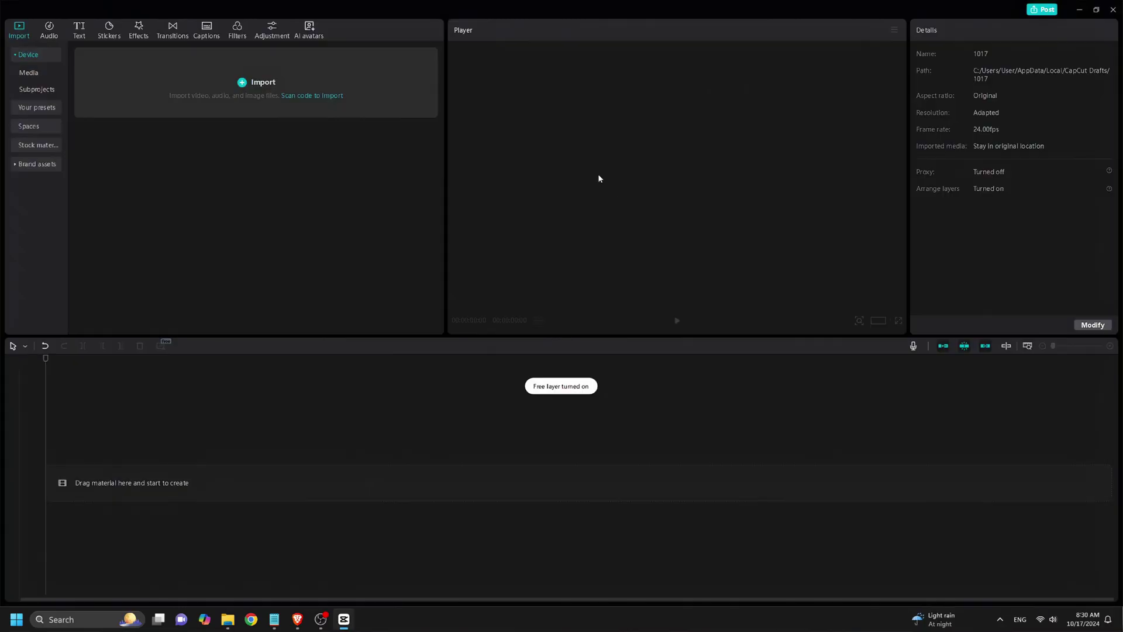
click(247, 85)
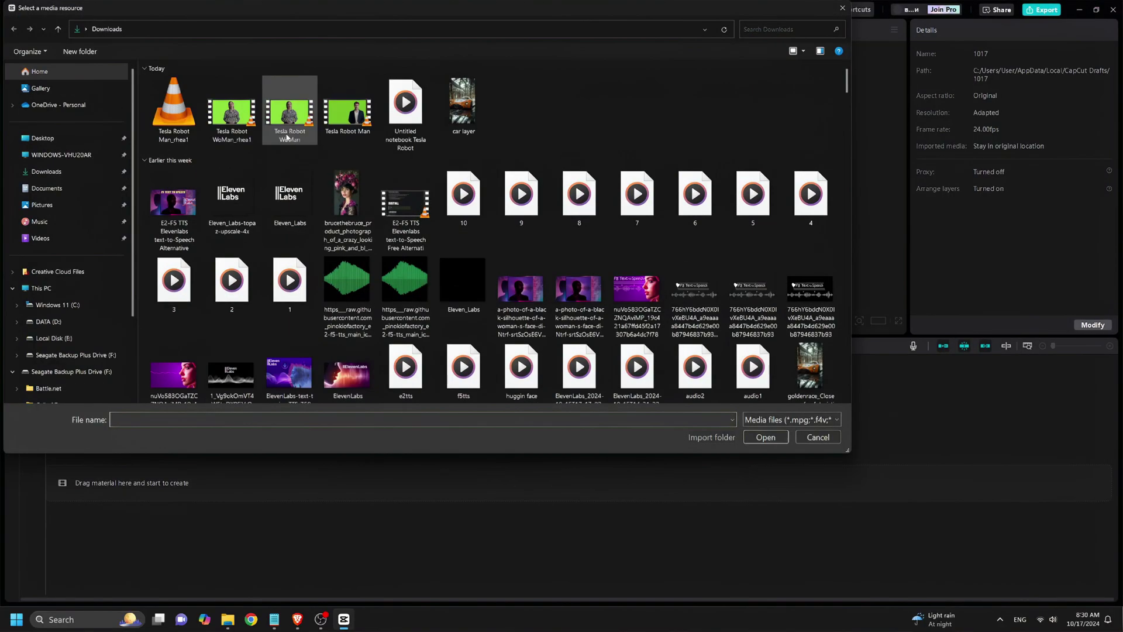
drag(223, 155, 153, 88)
click(765, 437)
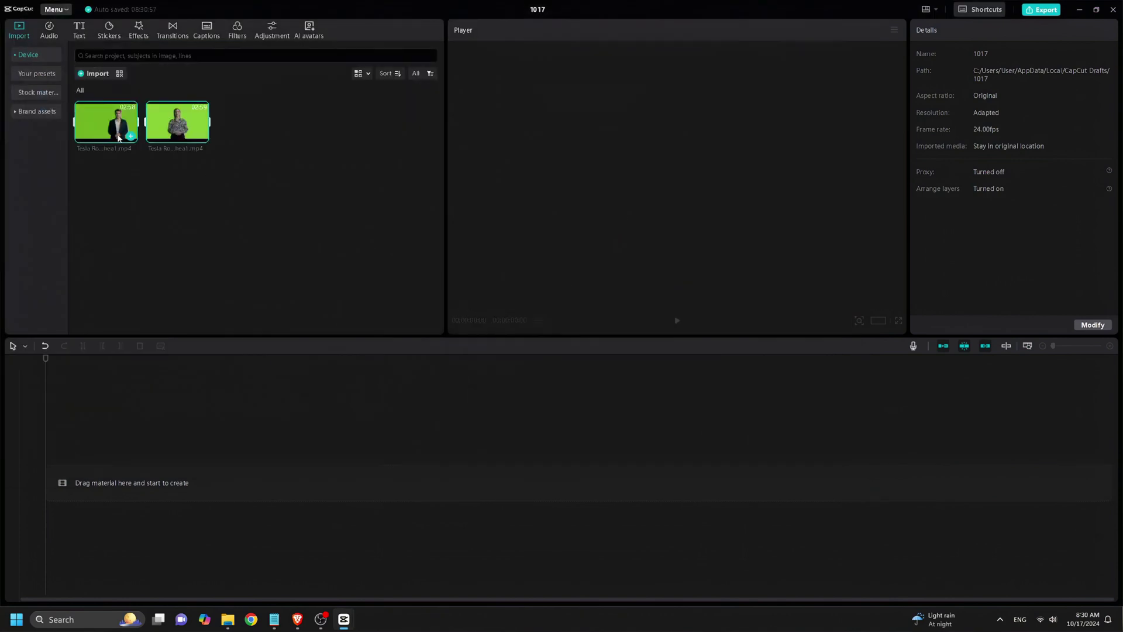
Place both clips on the timeline, moving the Tesla Robot WoMan clip to a track above.
drag(105, 123, 107, 475)
click(319, 486)
drag(318, 486, 140, 431)
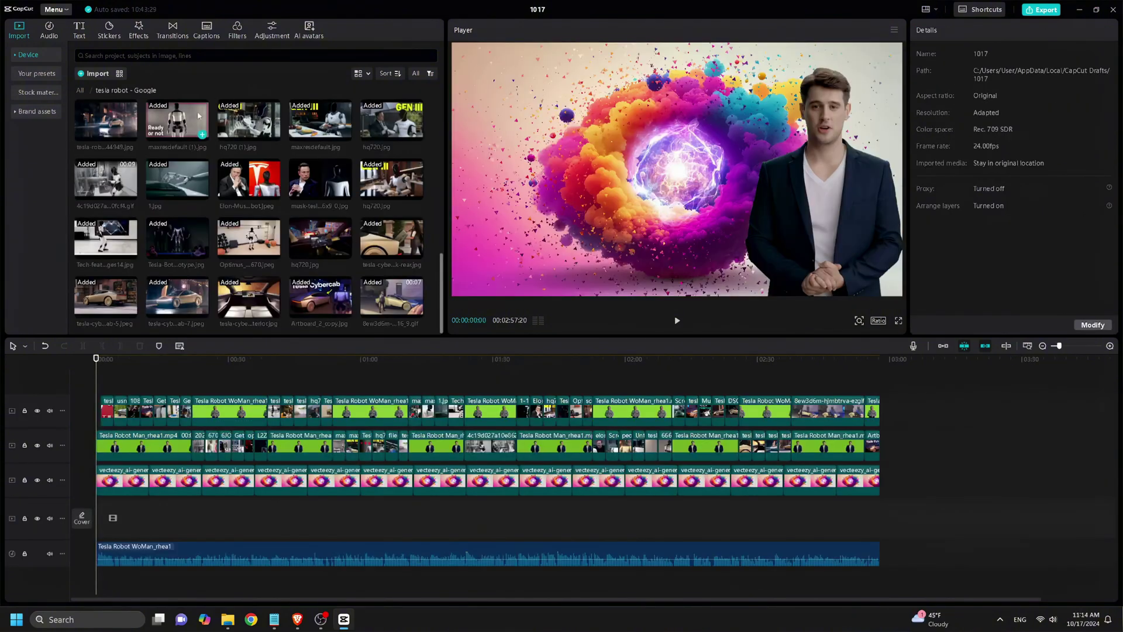
scroll(198, 115, up, 10)
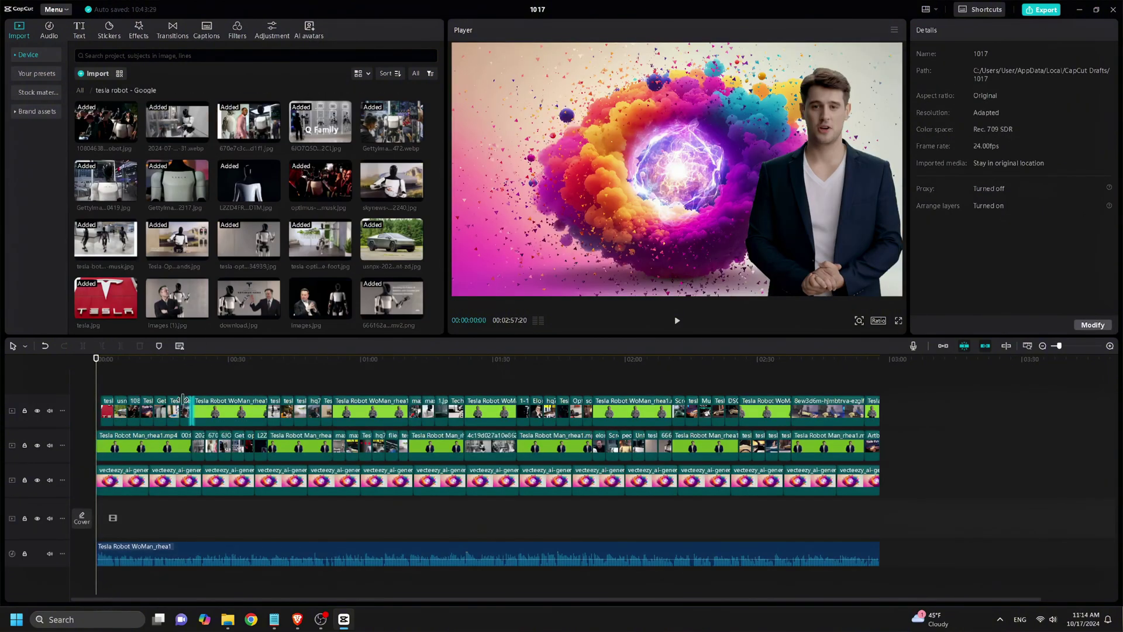
click(677, 320)
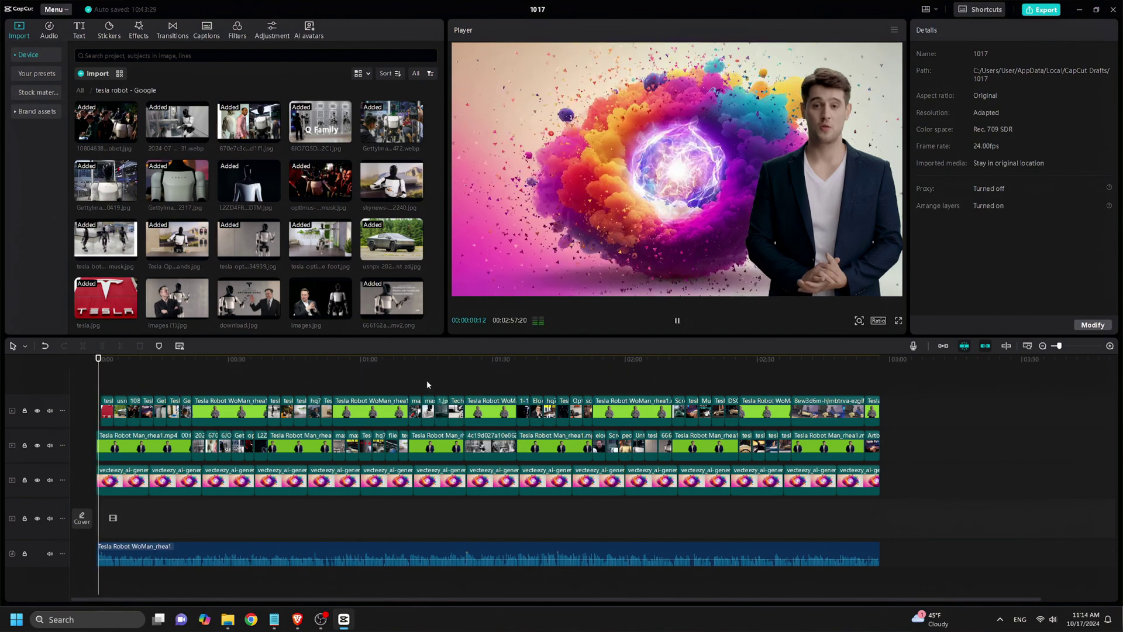
drag(110, 381, 127, 551)
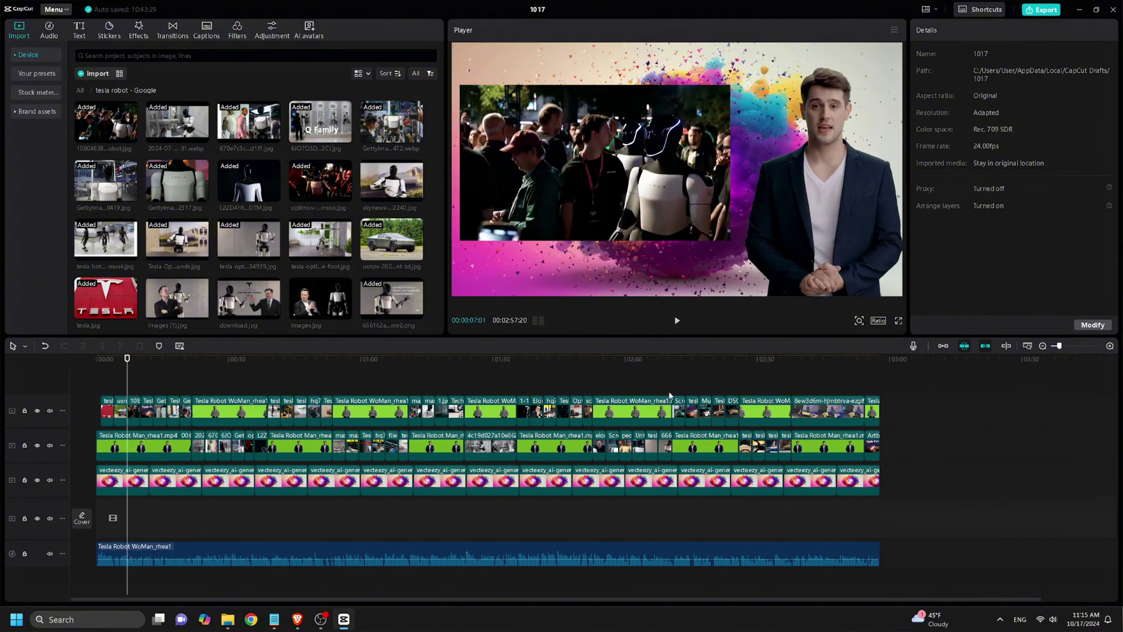
click(824, 370)
click(763, 416)
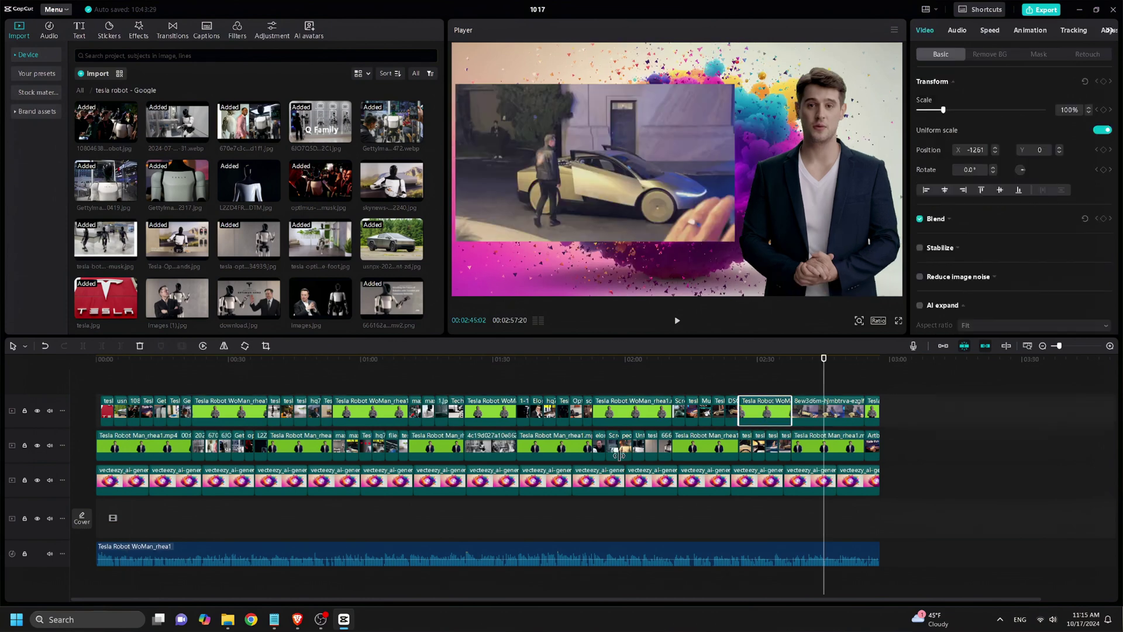